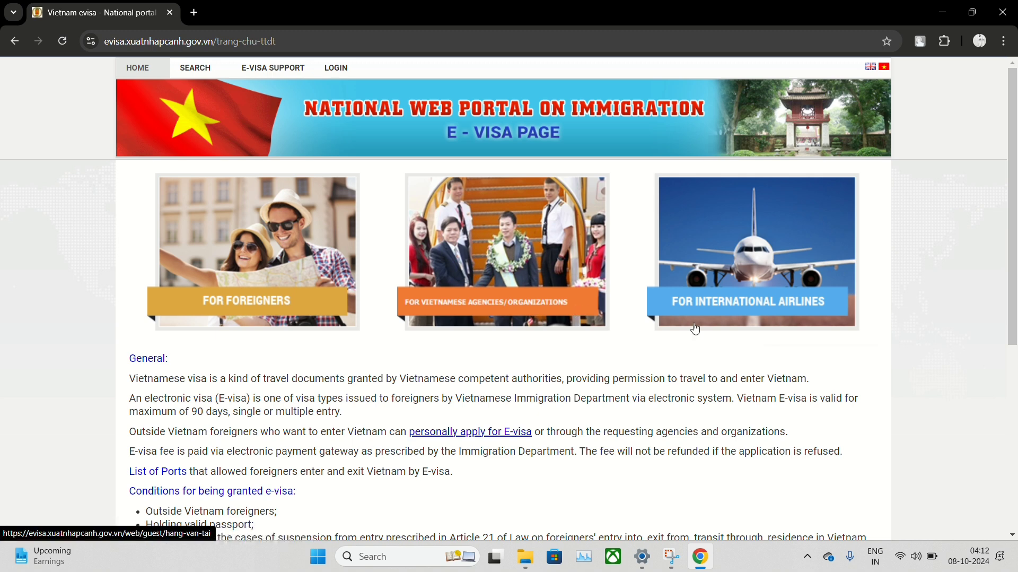
Review the general e-visa information and conditions on the home page, and open the page for personally applying for an E-visa.
scroll(438, 329, "down", 3)
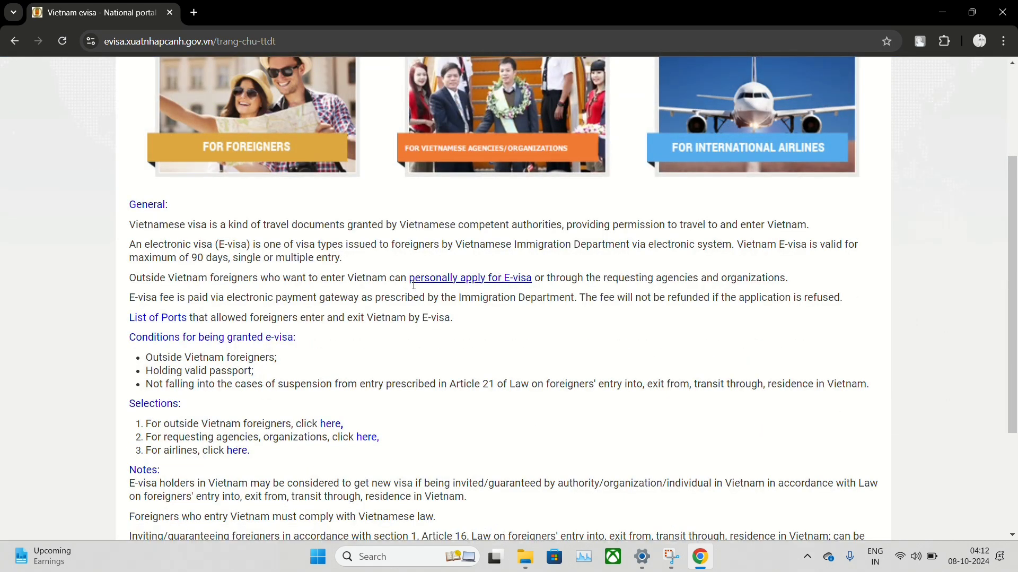
left_click_drag(425, 282, 535, 274)
left_click(534, 274)
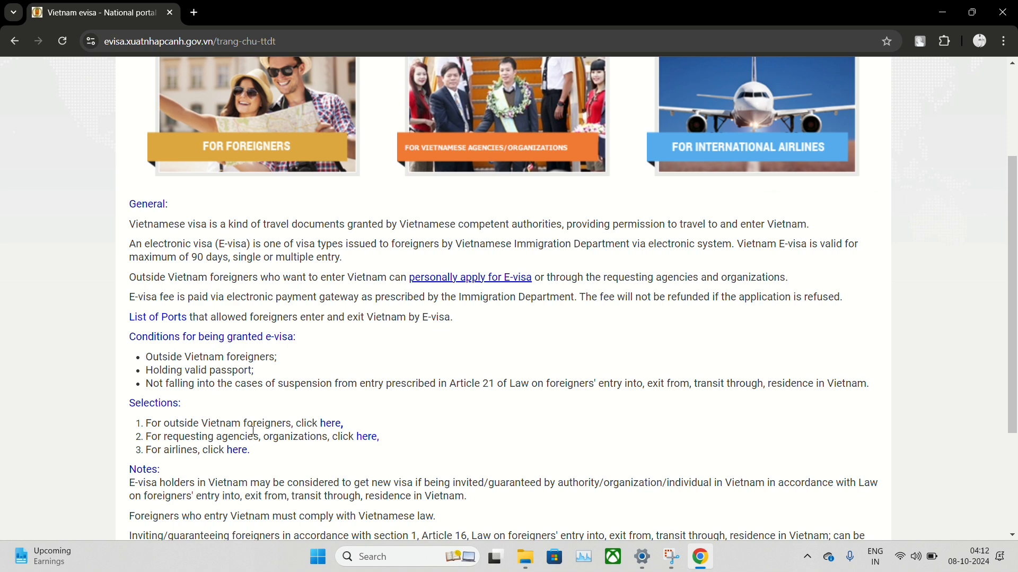
scroll(253, 429, "down", 3)
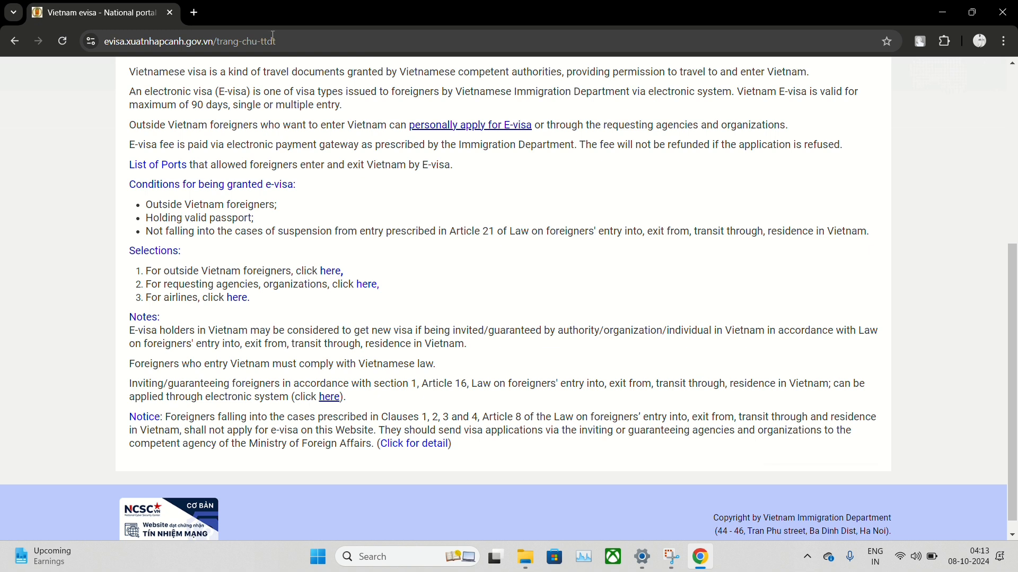
triple_click(191, 101)
left_click_drag(192, 100, 241, 117)
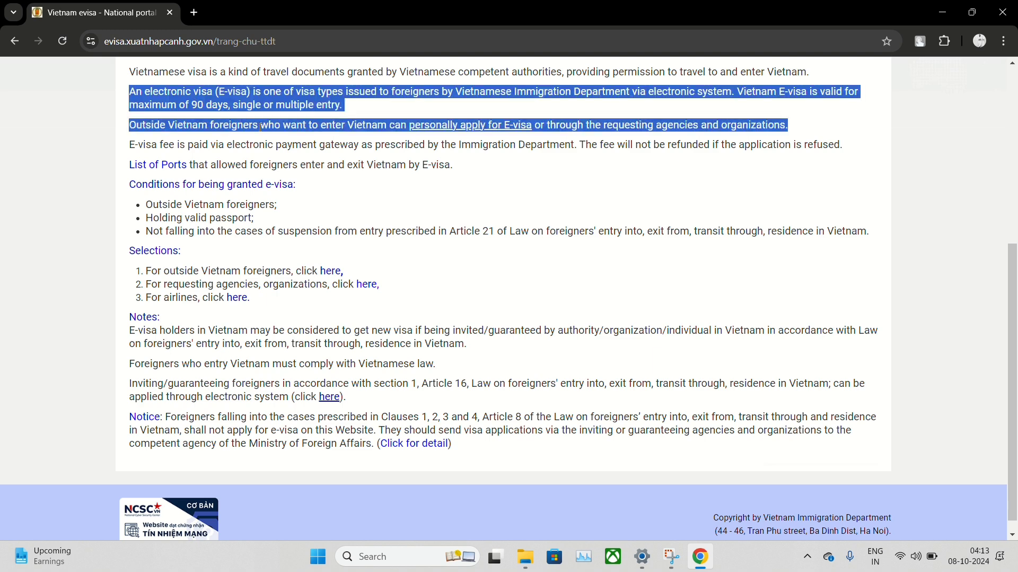
scroll(377, 189, "up", 4)
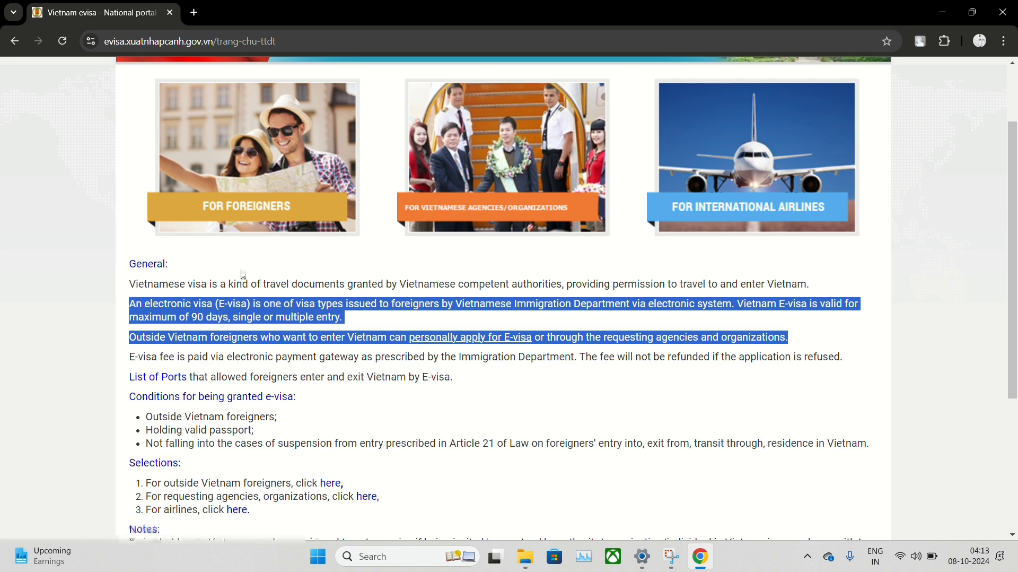
left_click(349, 374)
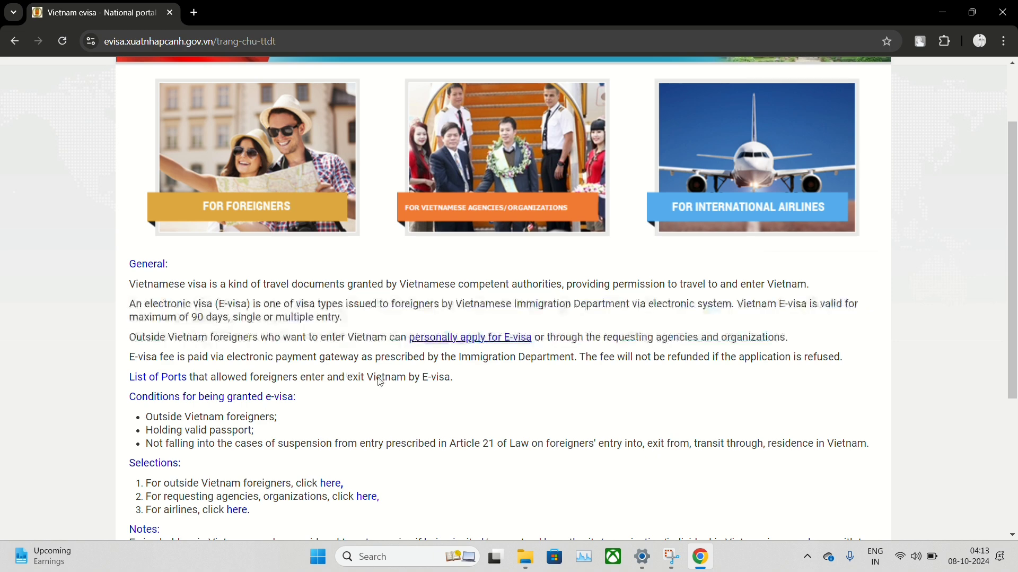
left_click(465, 343)
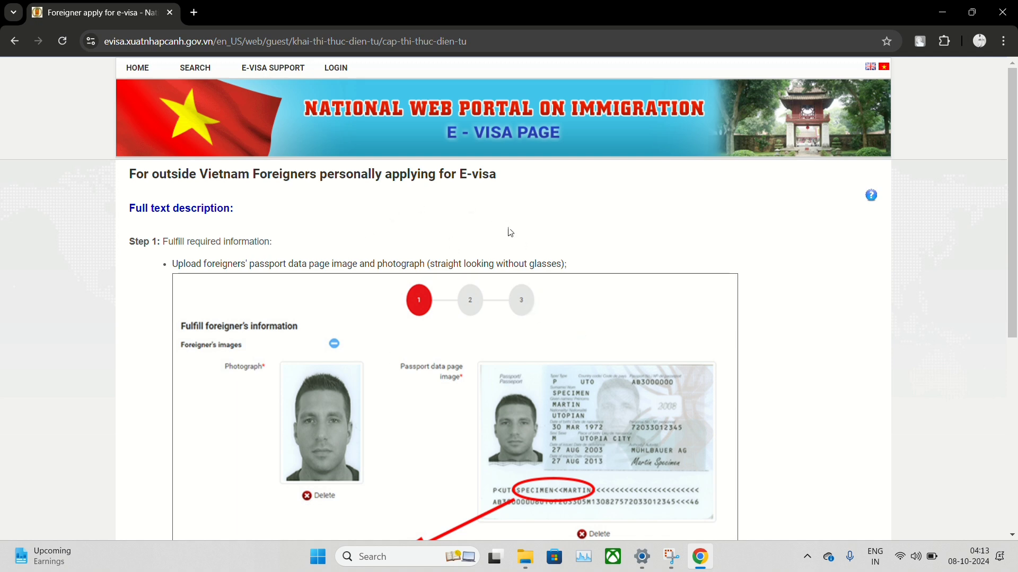
Read the three-step application instructions covering the required information, the e-visa fee payment and checking the result.
triple_click(213, 240)
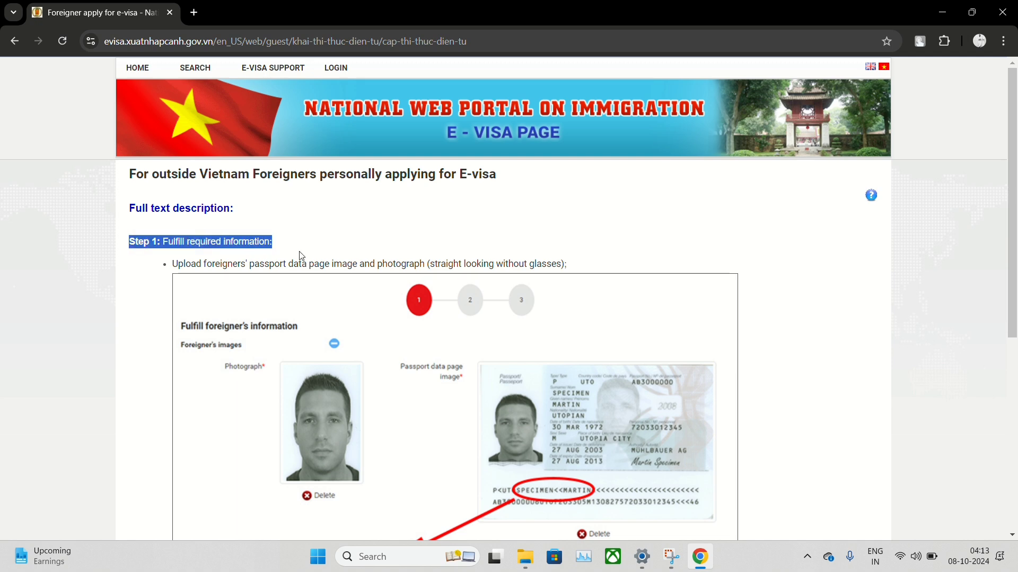
scroll(302, 256, "down", 5)
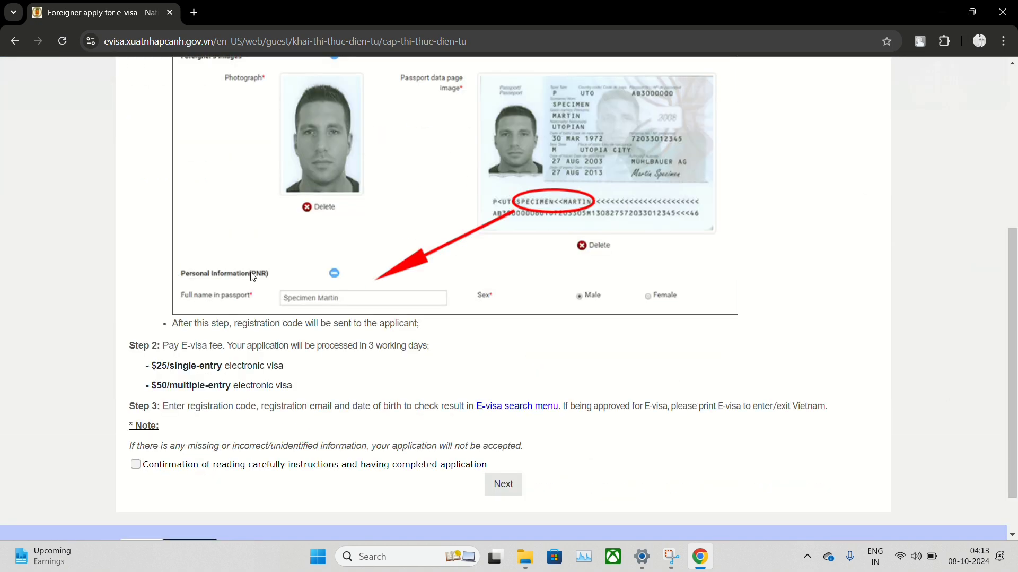
triple_click(196, 346)
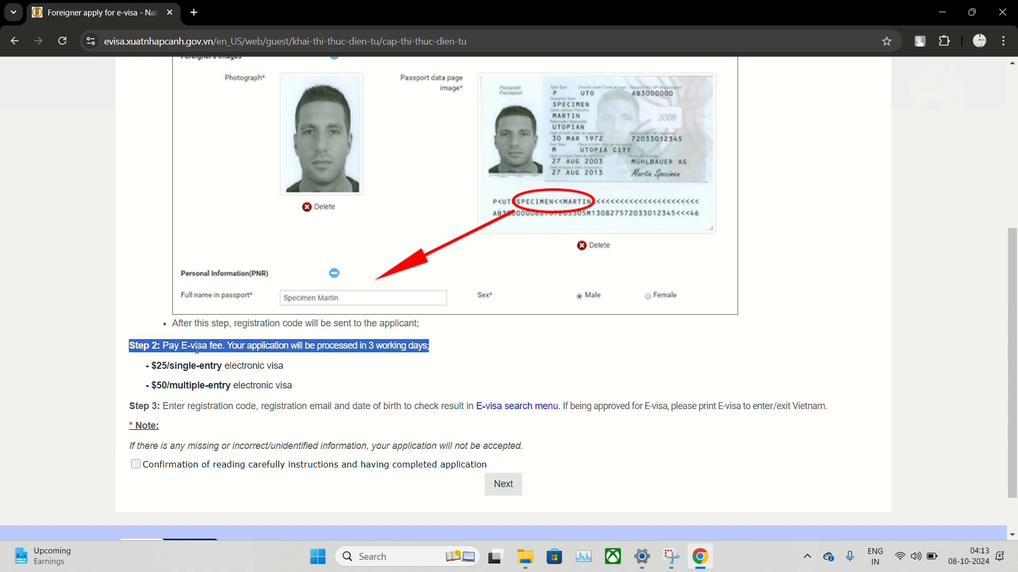
left_click(185, 406)
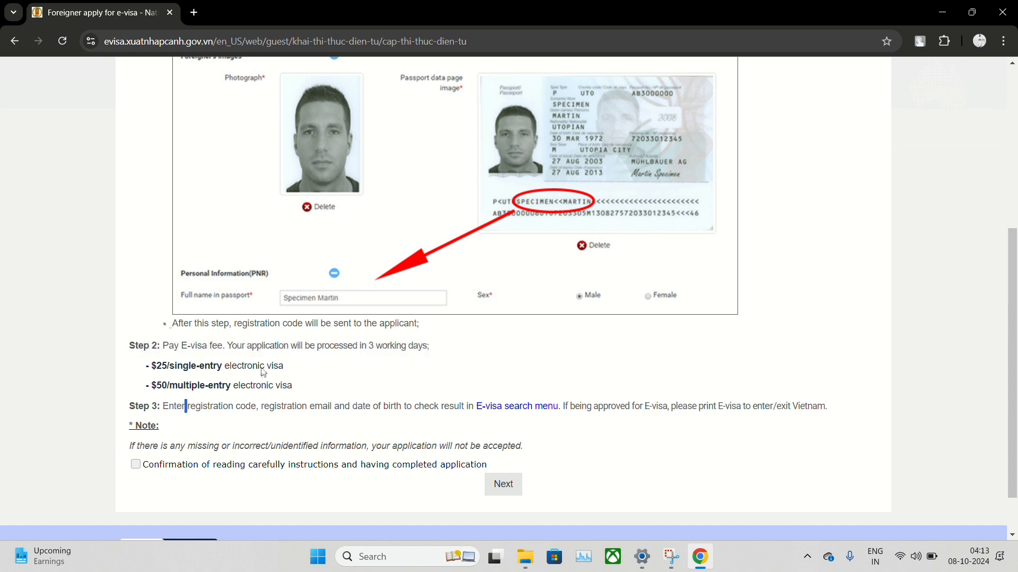
scroll(428, 364, "up", 1)
scroll(429, 364, "up", 3)
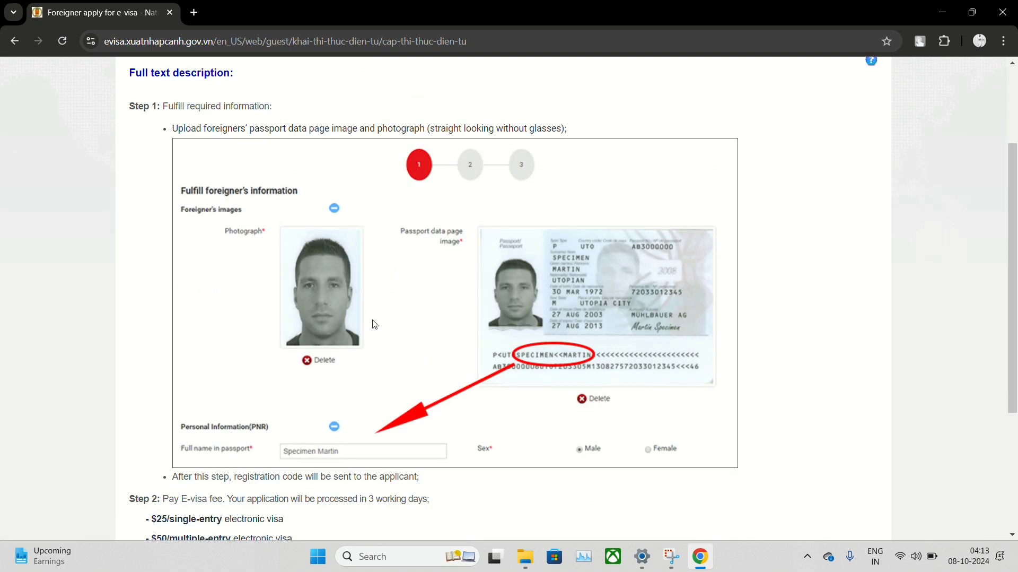
scroll(375, 324, "down", 4)
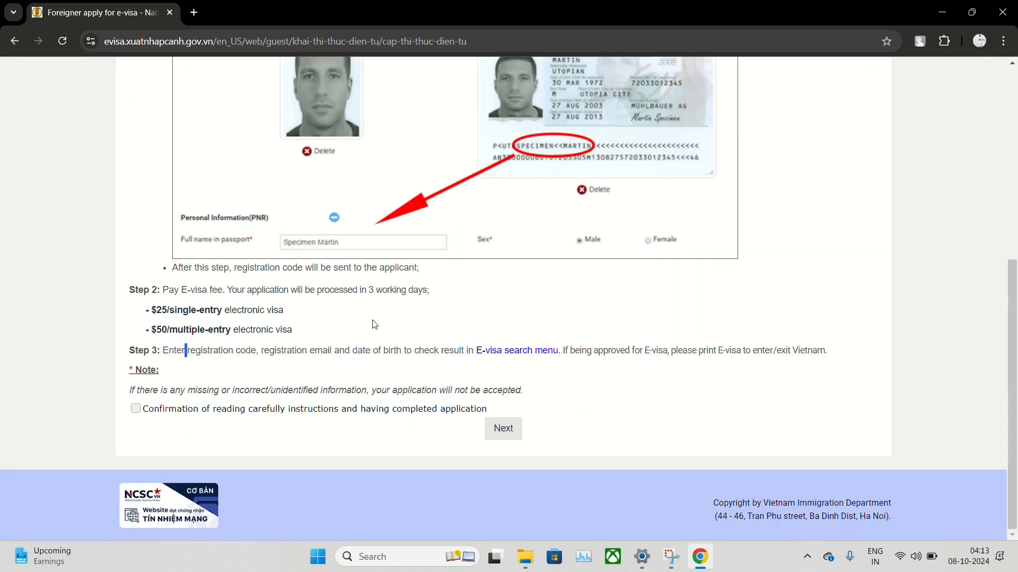
left_click(199, 349)
double_click(200, 349)
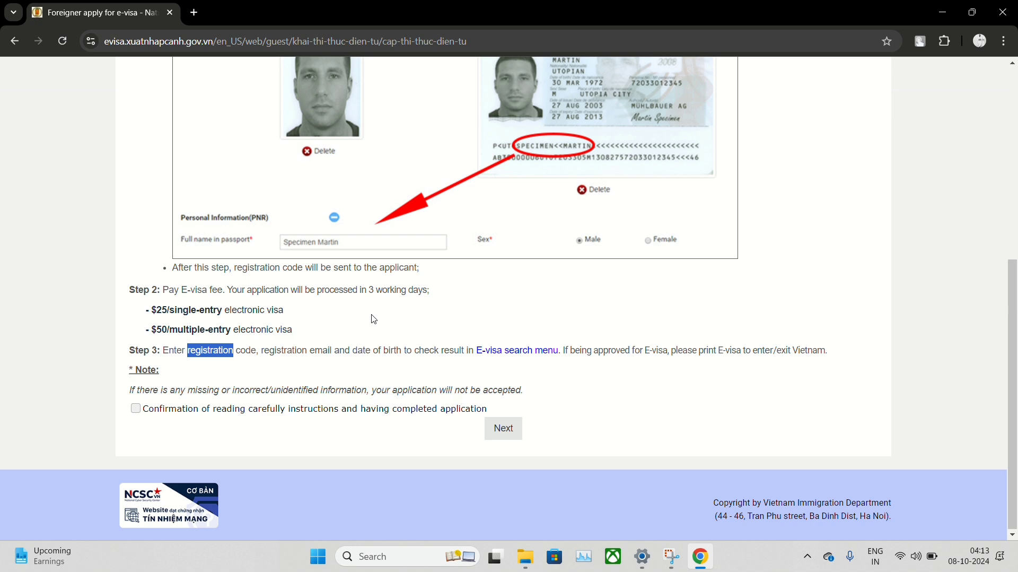
scroll(374, 318, "up", 7)
scroll(370, 315, "down", 7)
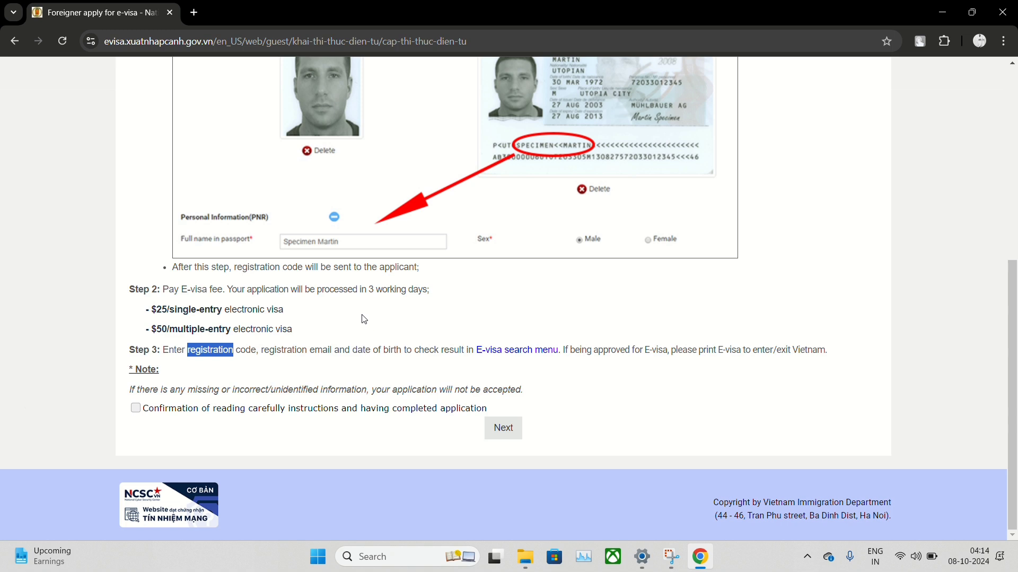
Confirm having carefully read the instructions and continue to the e-visa application form.
left_click(134, 418)
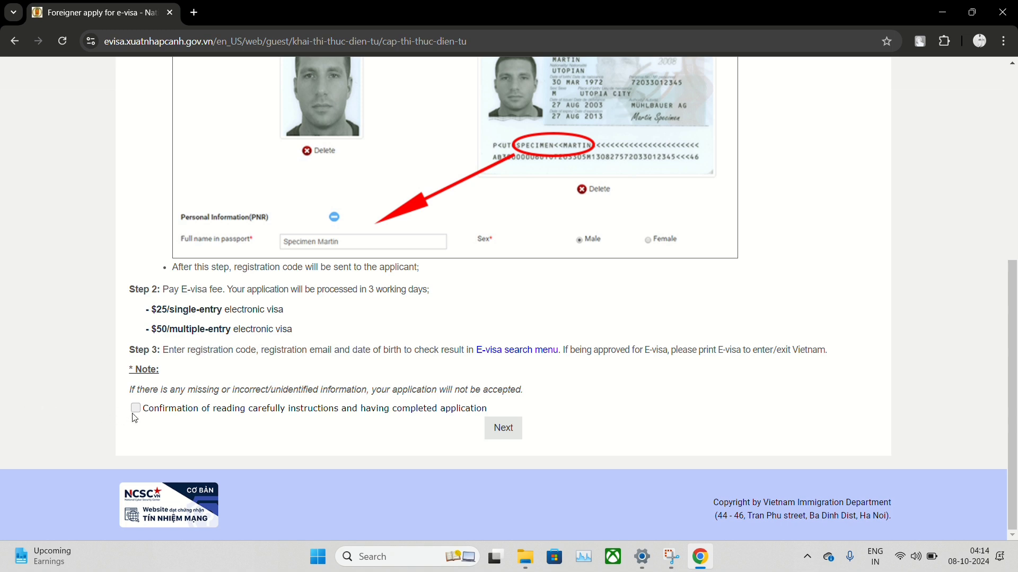
left_click(135, 407)
left_click(520, 428)
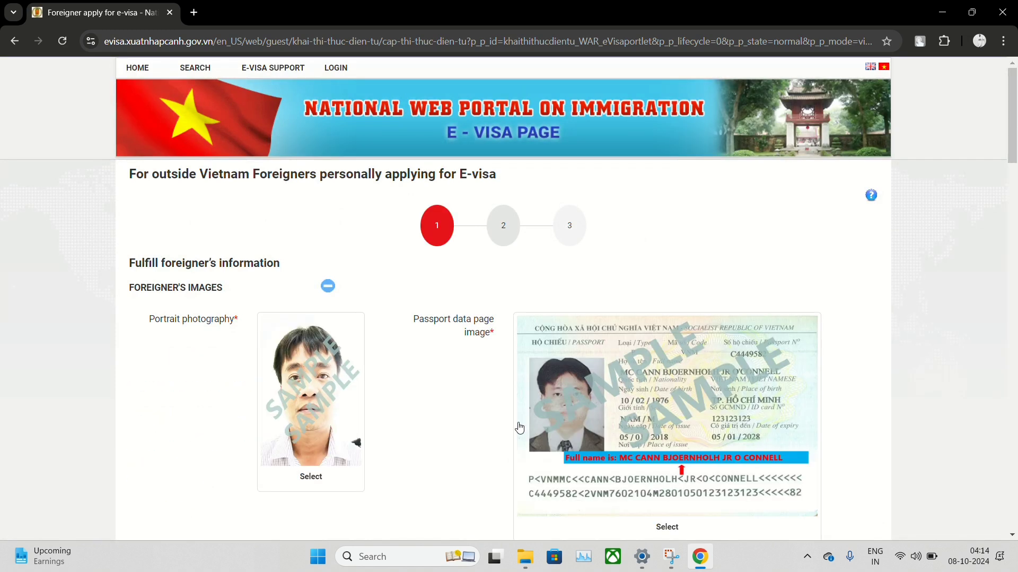
Look through the application form's sections, from the images and personal information to the passport, trip, and expenses and insurance details.
scroll(520, 428, "down", 13)
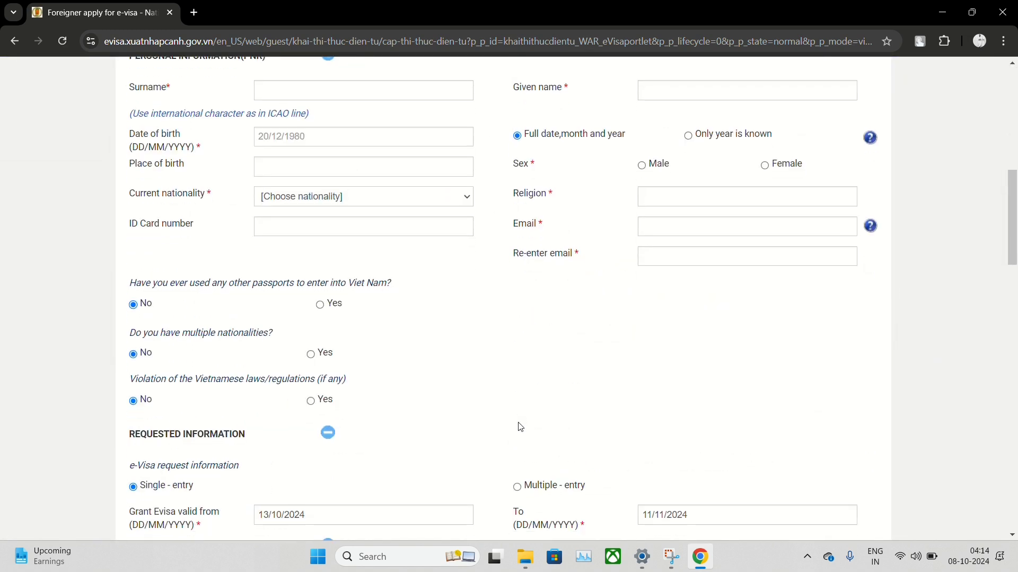
scroll(520, 423, "down", 12)
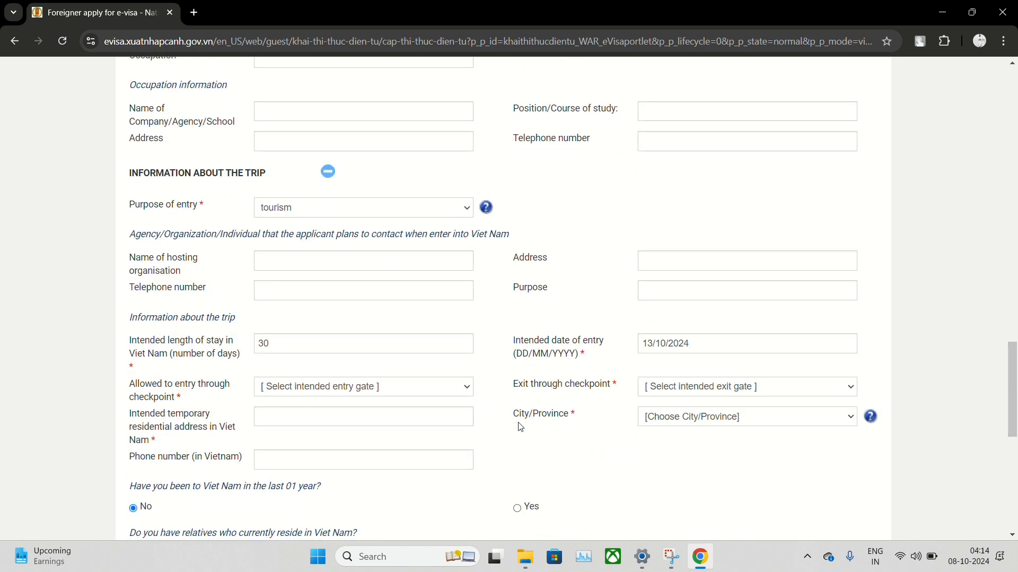
scroll(521, 427, "down", 5)
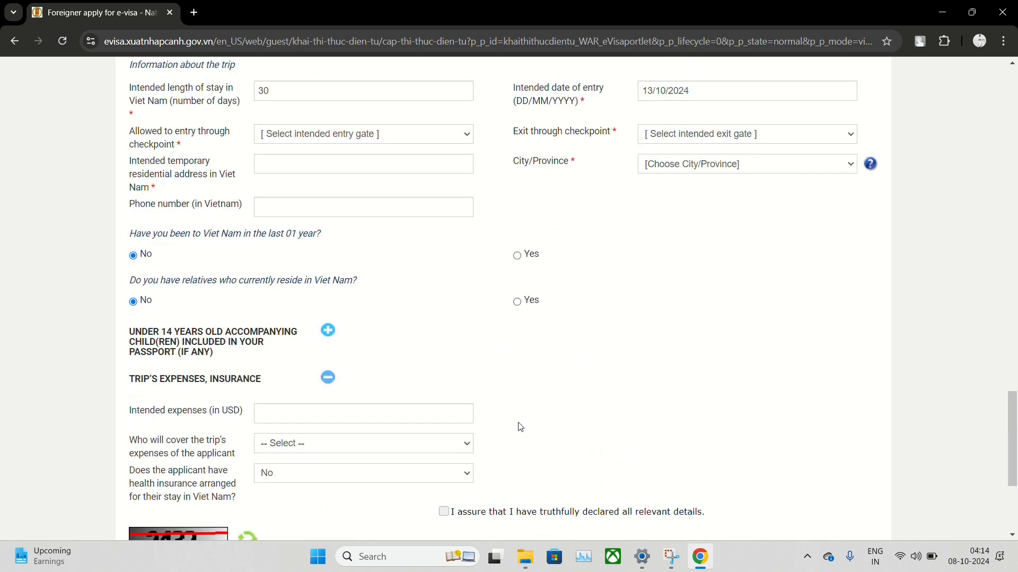
scroll(521, 427, "up", 20)
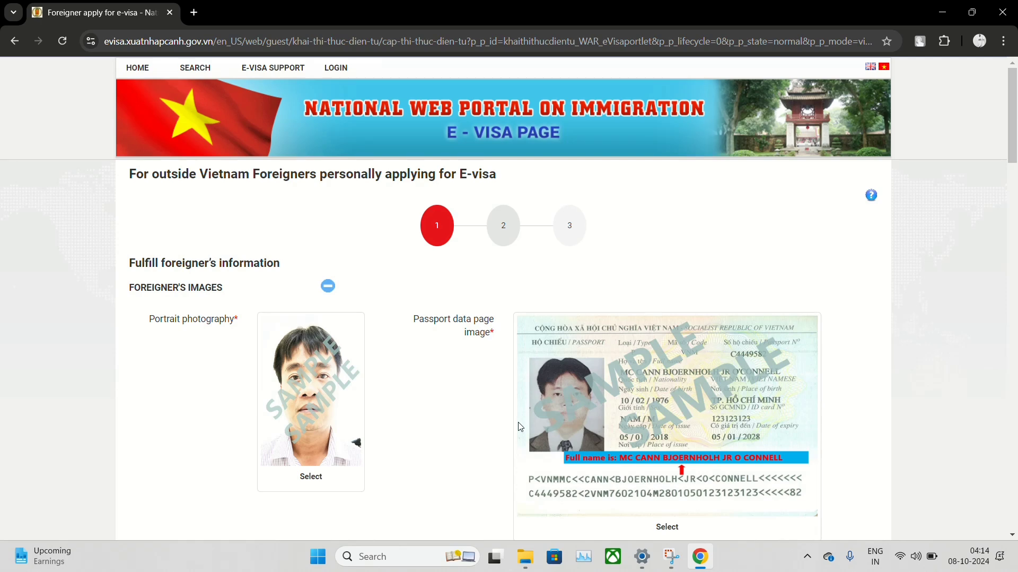
scroll(520, 427, "down", 6)
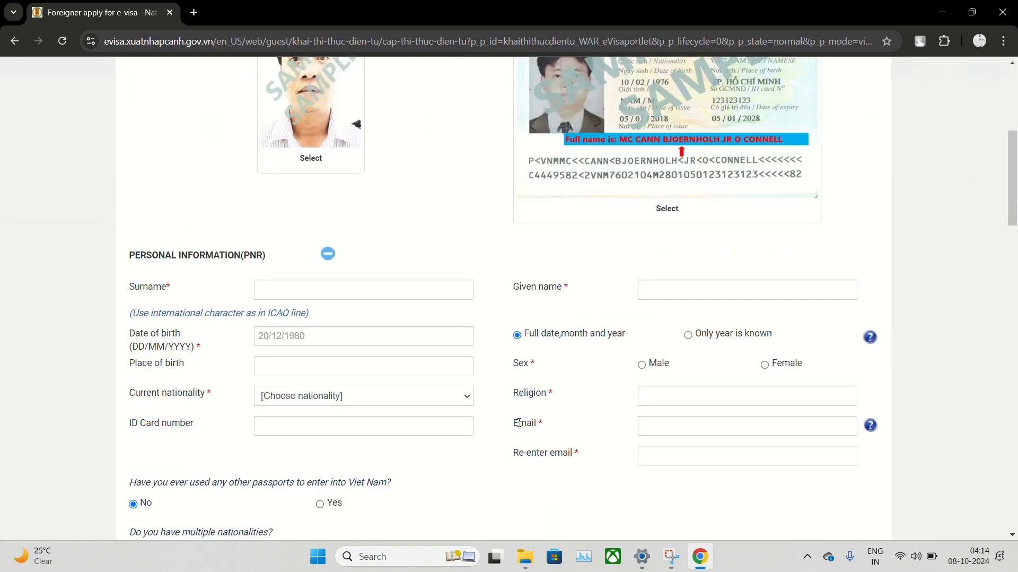
scroll(519, 423, "up", 4)
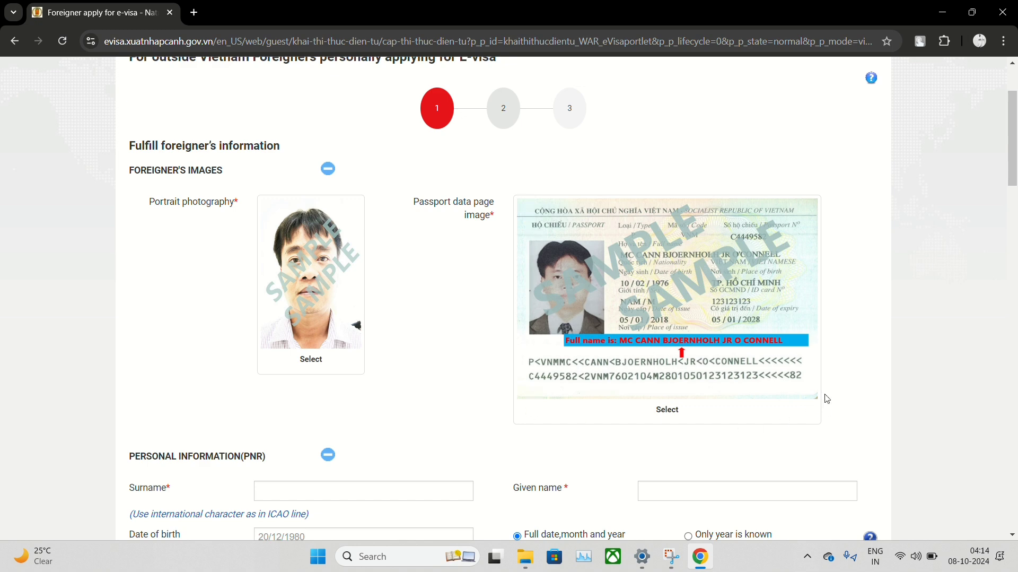
scroll(722, 206, "down", 1)
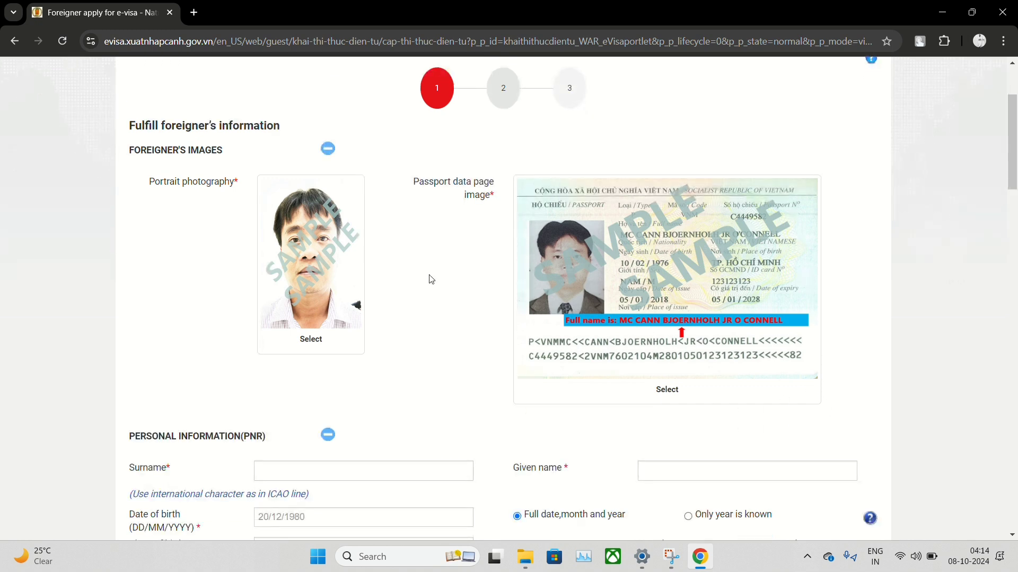
scroll(432, 279, "down", 2)
scroll(432, 279, "down", 2)
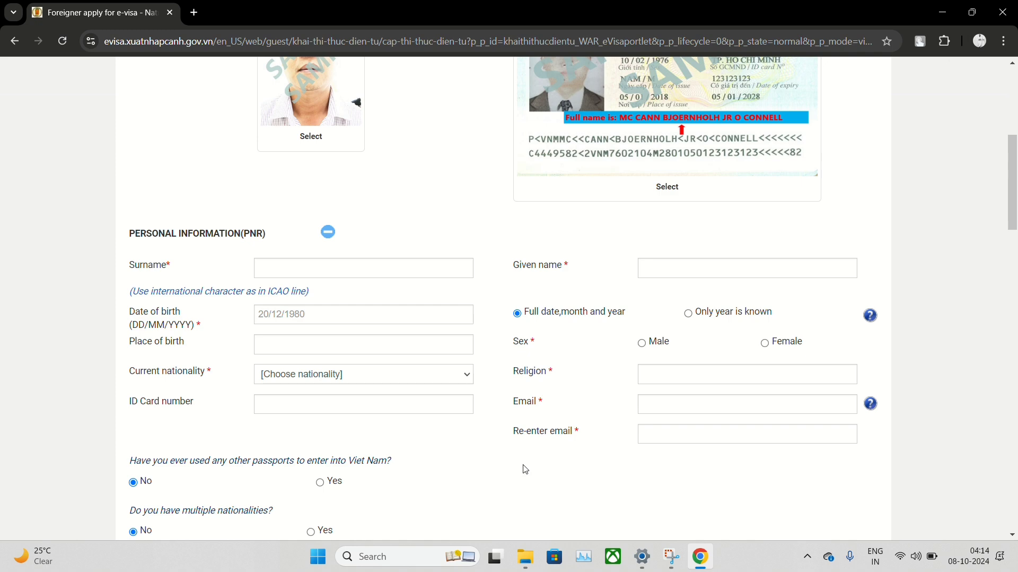
scroll(526, 469, "down", 6)
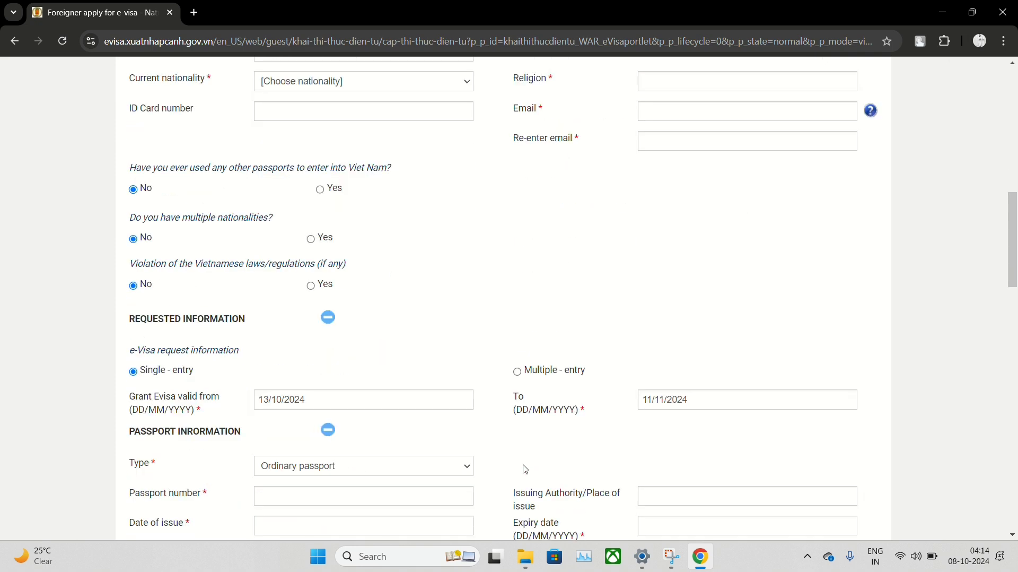
scroll(526, 469, "up", 8)
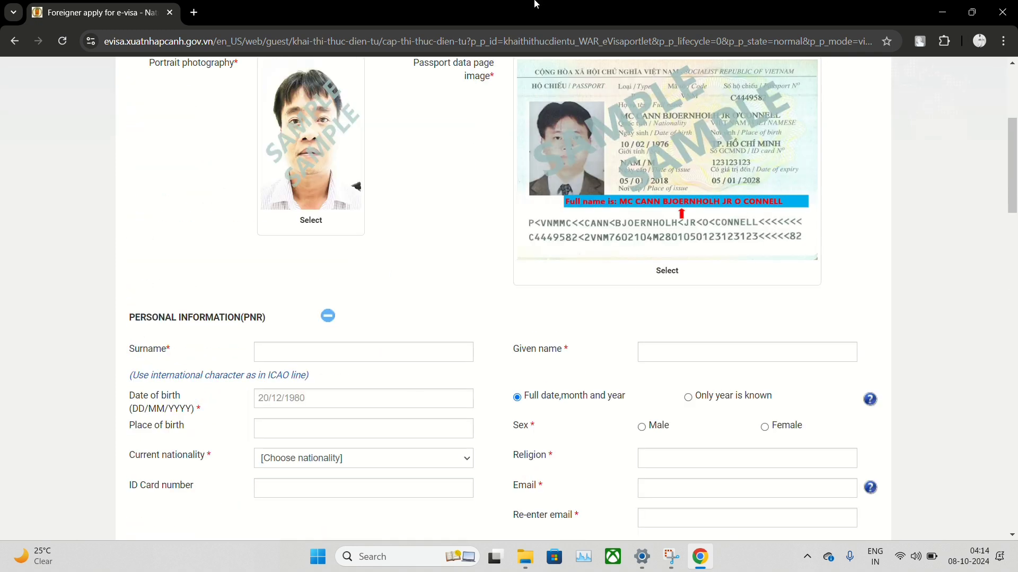
key("super+shift+s")
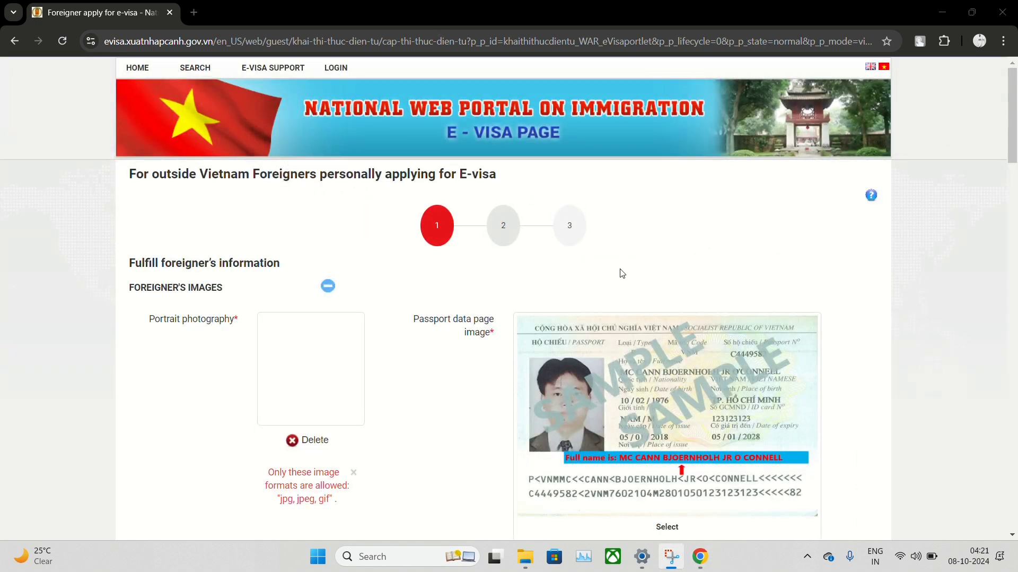
Examine the portrait photograph and passport image requirements, including the allowed file formats, and the filled-in personal information section.
scroll(622, 273, "down", 2)
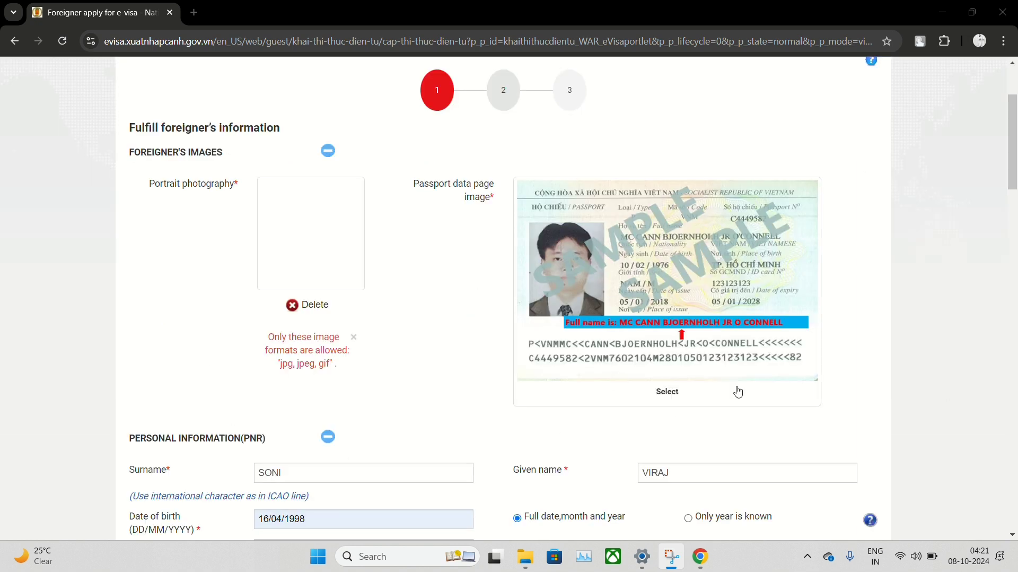
double_click(285, 358)
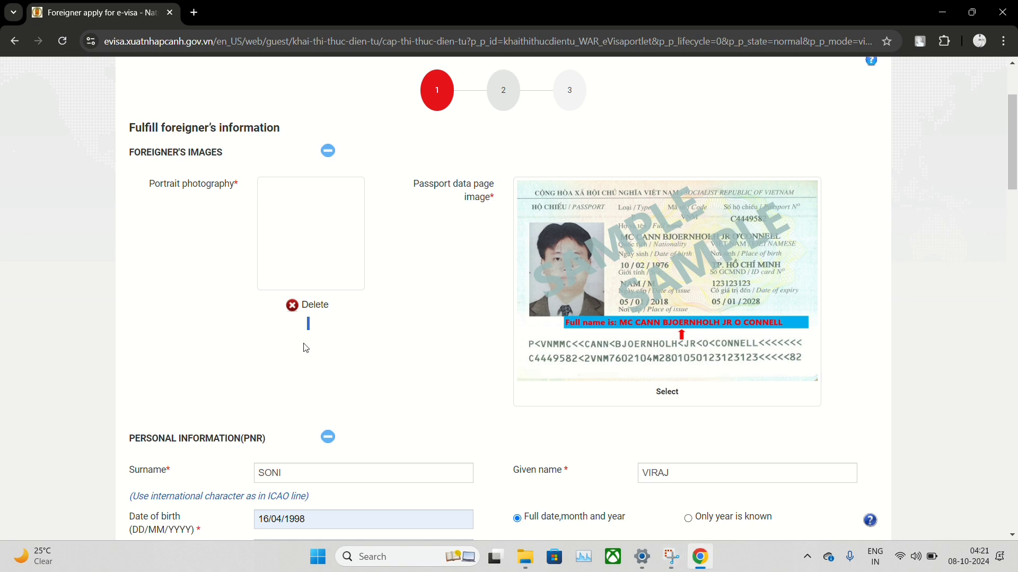
left_click(436, 22)
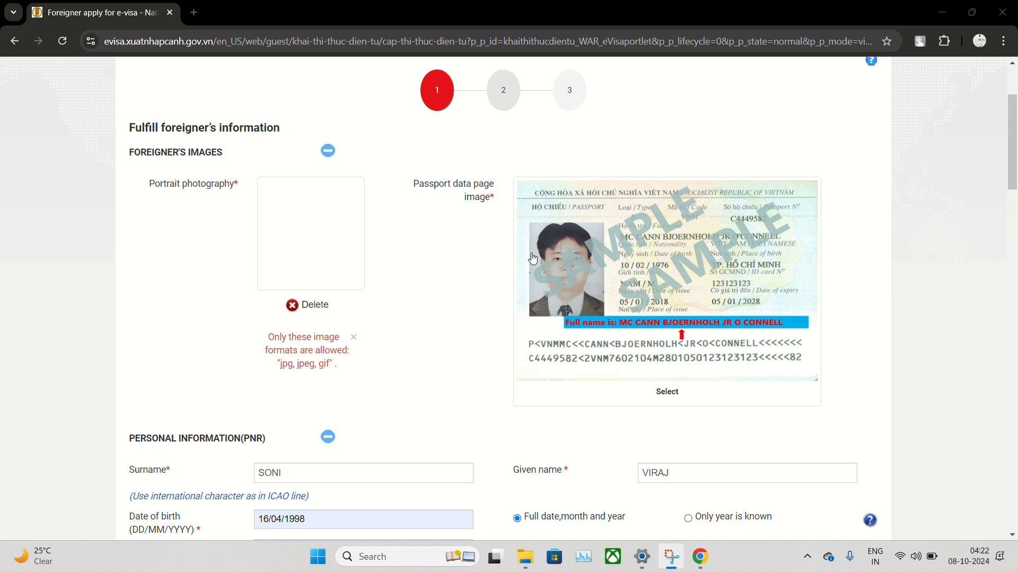
scroll(533, 258, "up", 3)
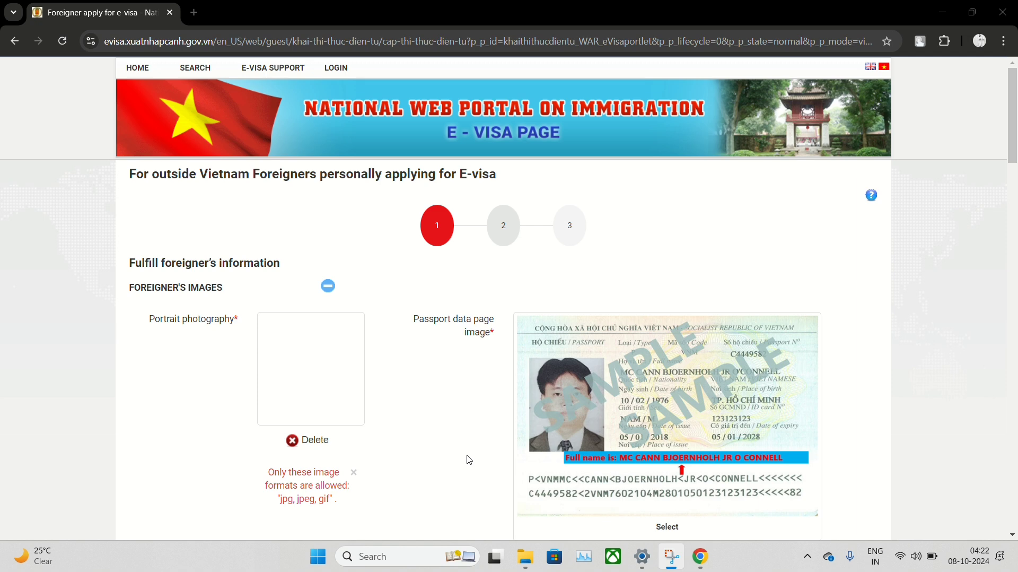
scroll(378, 481, "down", 1)
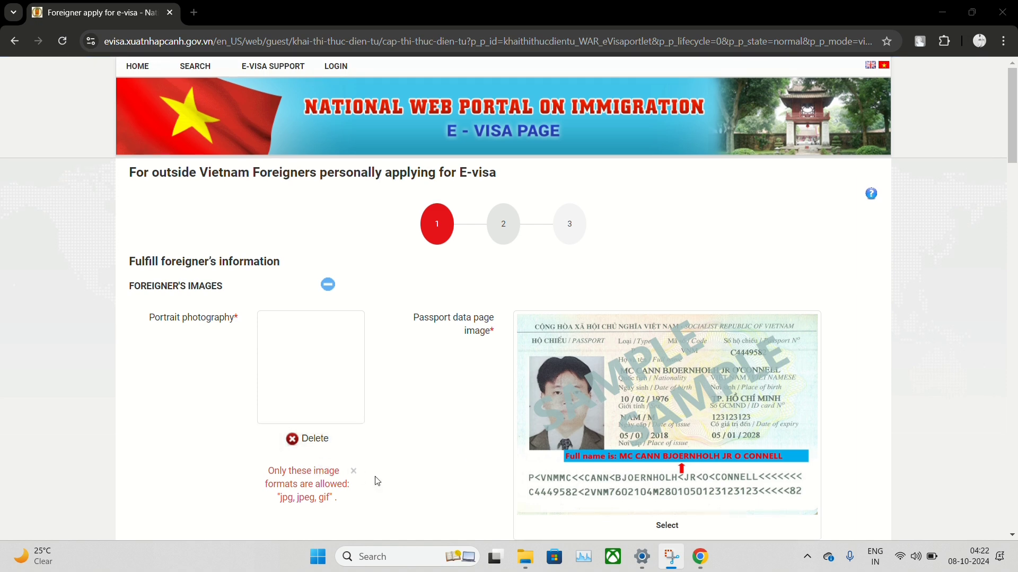
scroll(378, 481, "down", 1)
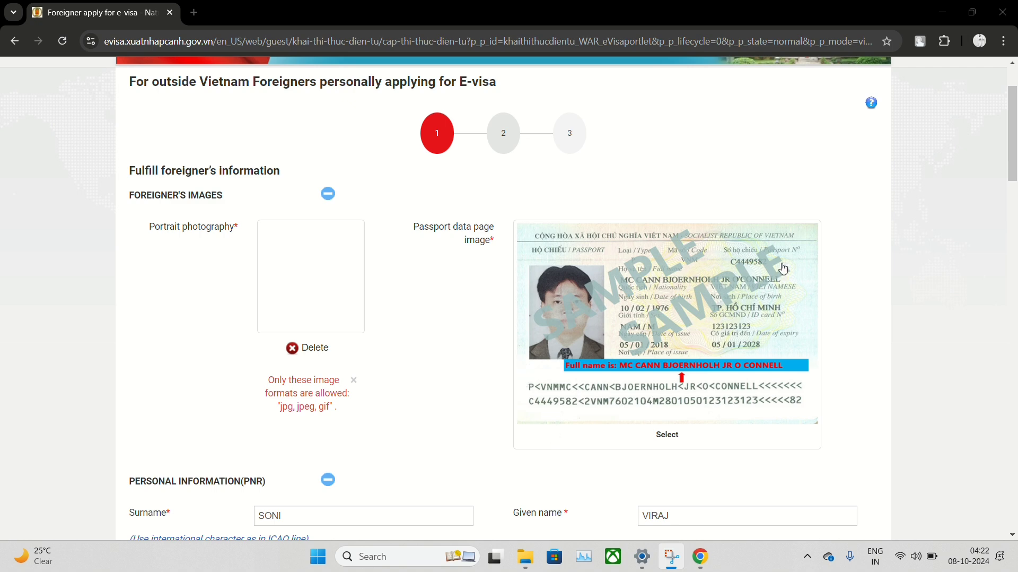
scroll(533, 366, "down", 1)
scroll(533, 366, "down", 5)
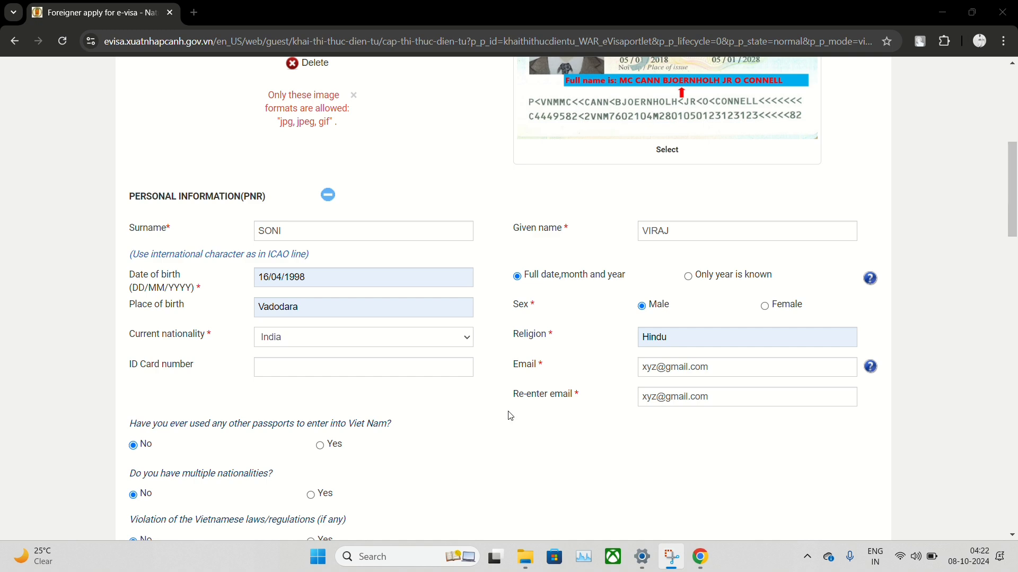
Check the multiple-entry option, then set the e-visa request to single entry.
scroll(511, 416, "down", 3)
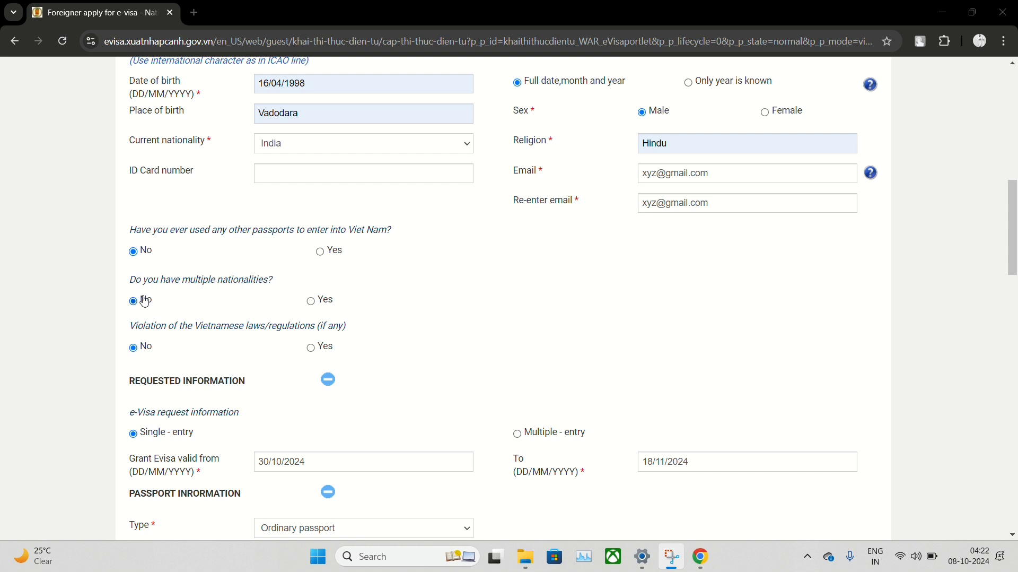
scroll(152, 308, "down", 1)
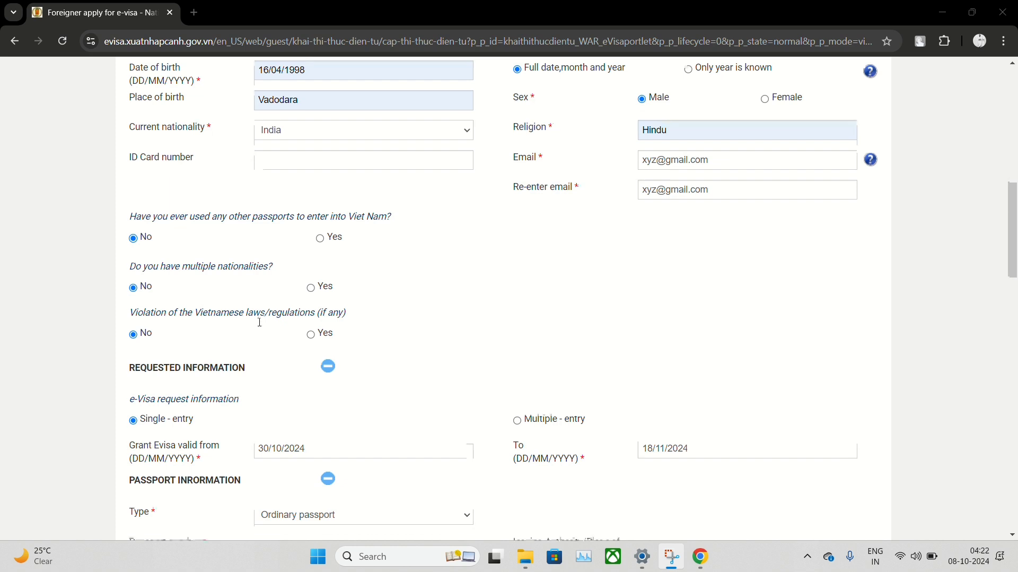
scroll(245, 401, "down", 2)
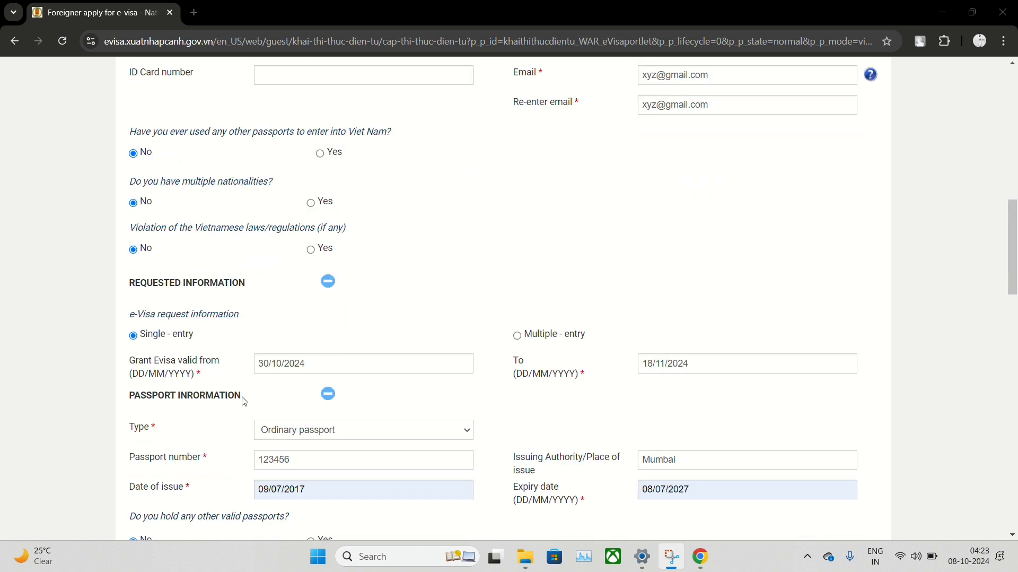
scroll(245, 402, "down", 2)
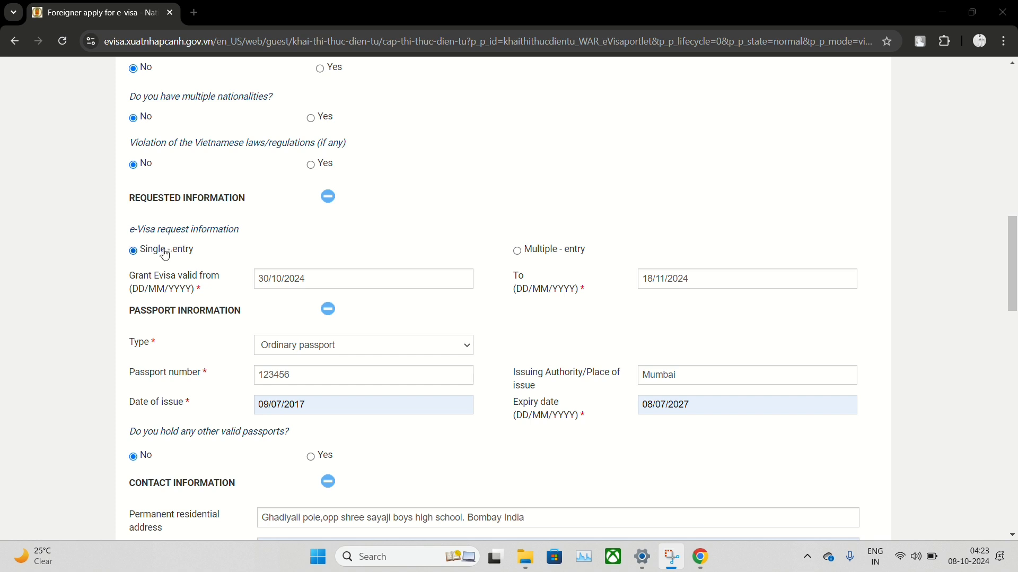
left_click(522, 250)
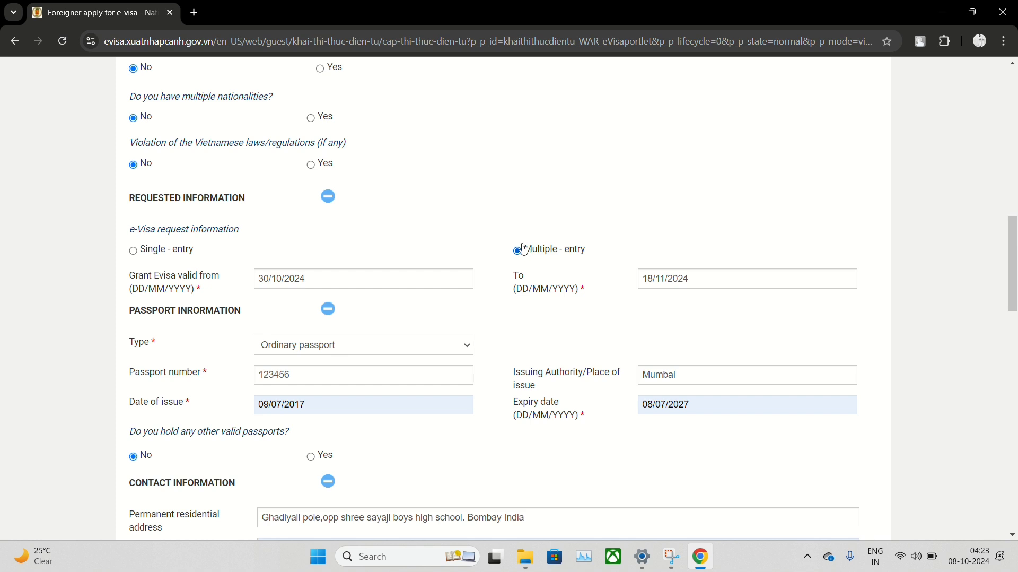
left_click(138, 260)
Examine the start and end dates requested for the e-visa's validity.
scroll(402, 248, "down", 1)
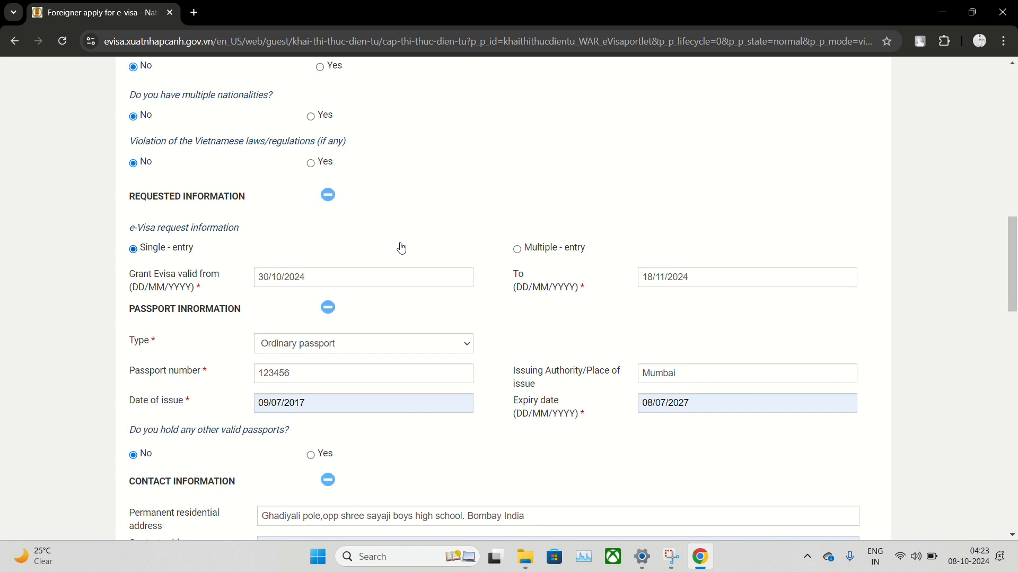
scroll(402, 248, "down", 1)
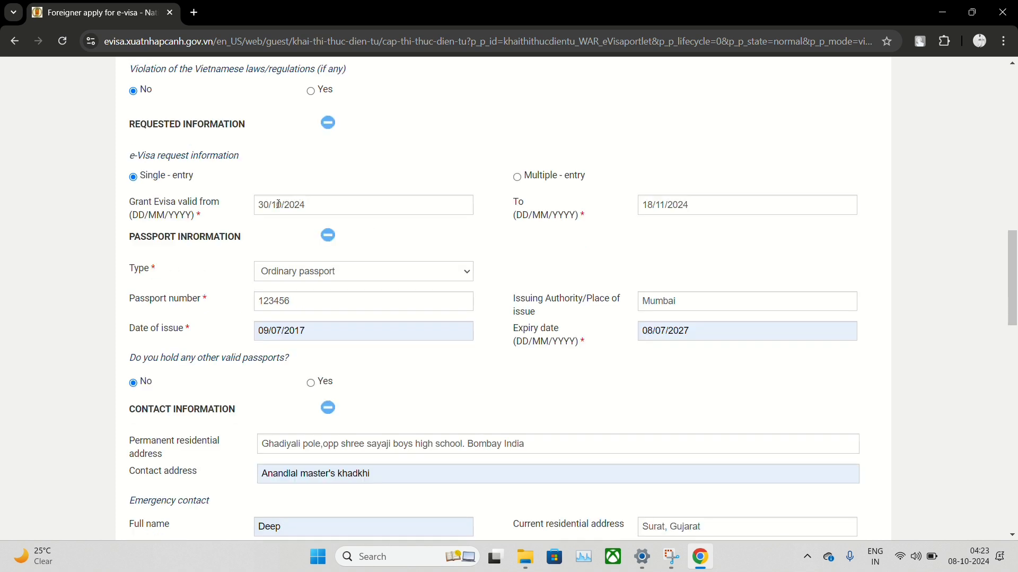
double_click(172, 200)
left_click(179, 218)
double_click(277, 205)
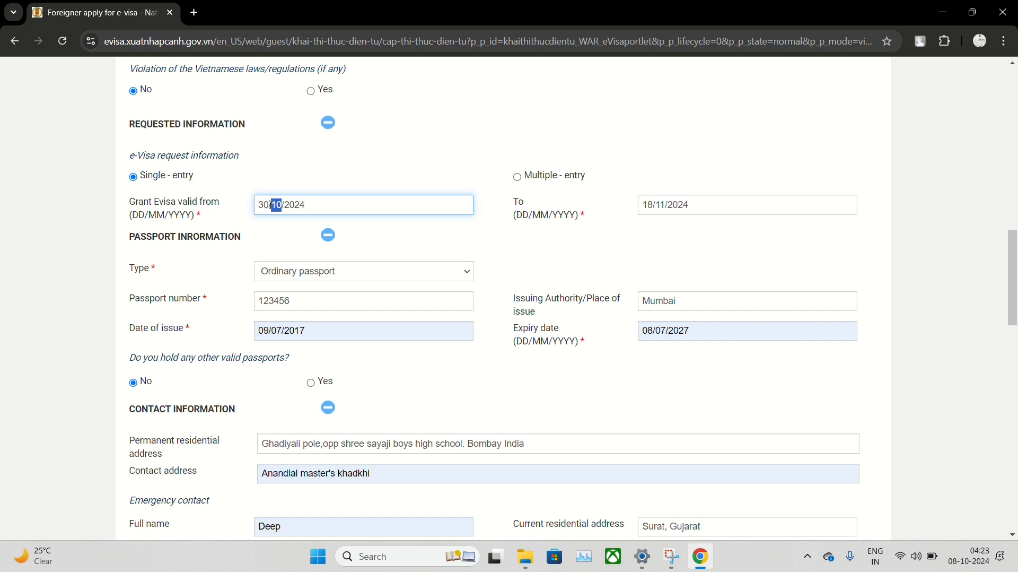
left_click(267, 232)
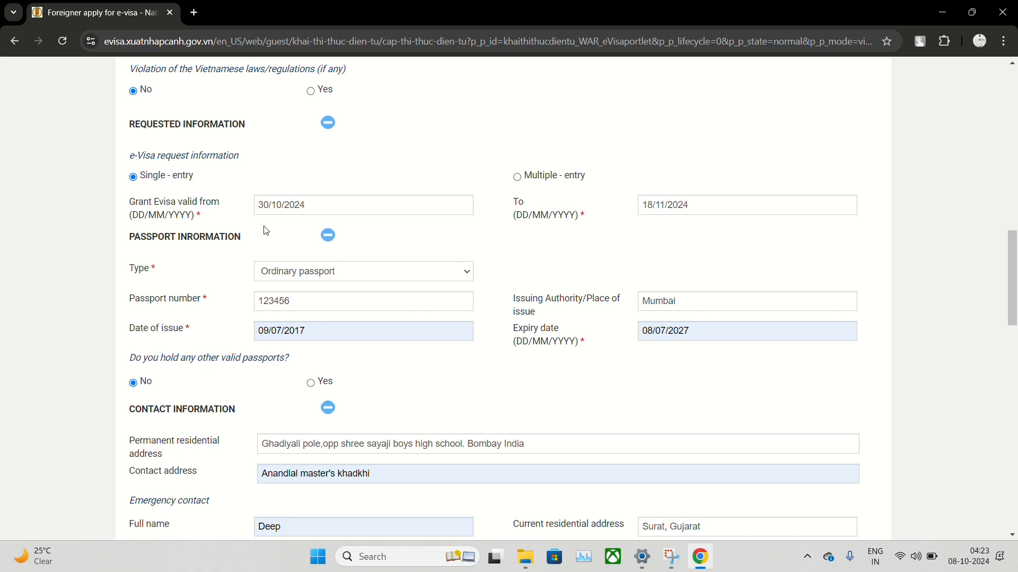
double_click(176, 200)
Choose Ordinary passport as the passport type.
scroll(399, 286, "down", 1)
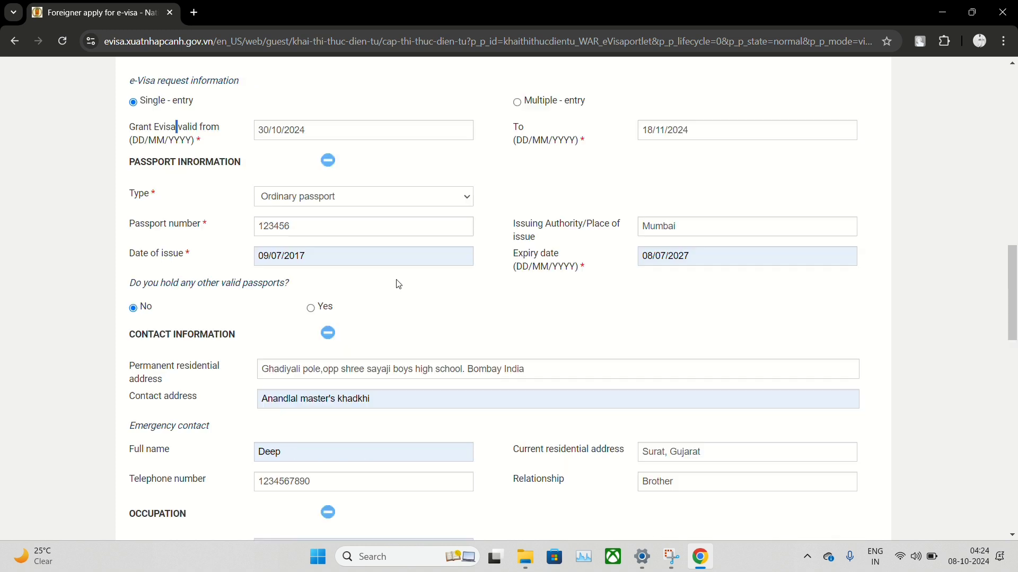
left_click(360, 201)
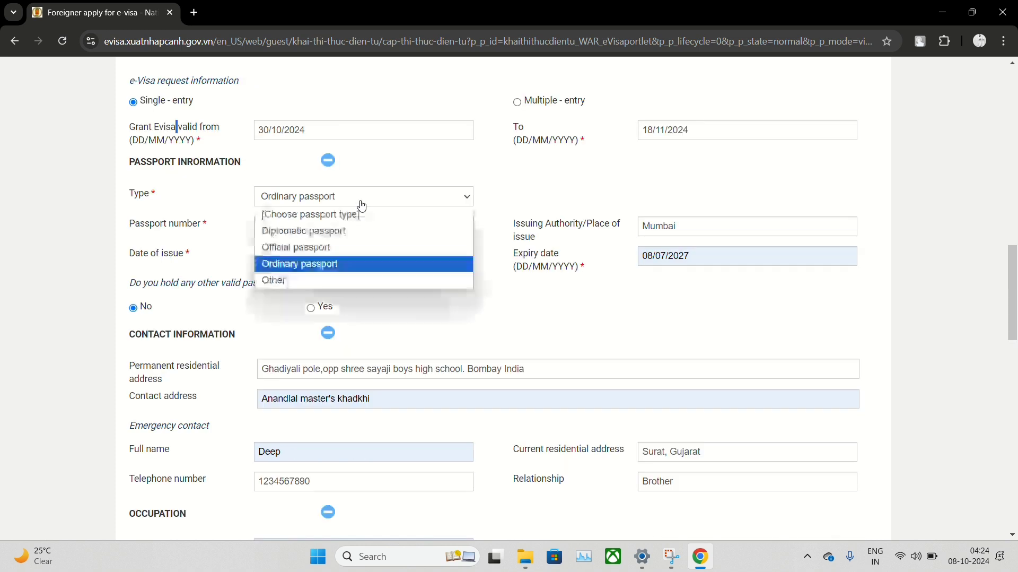
left_click(321, 265)
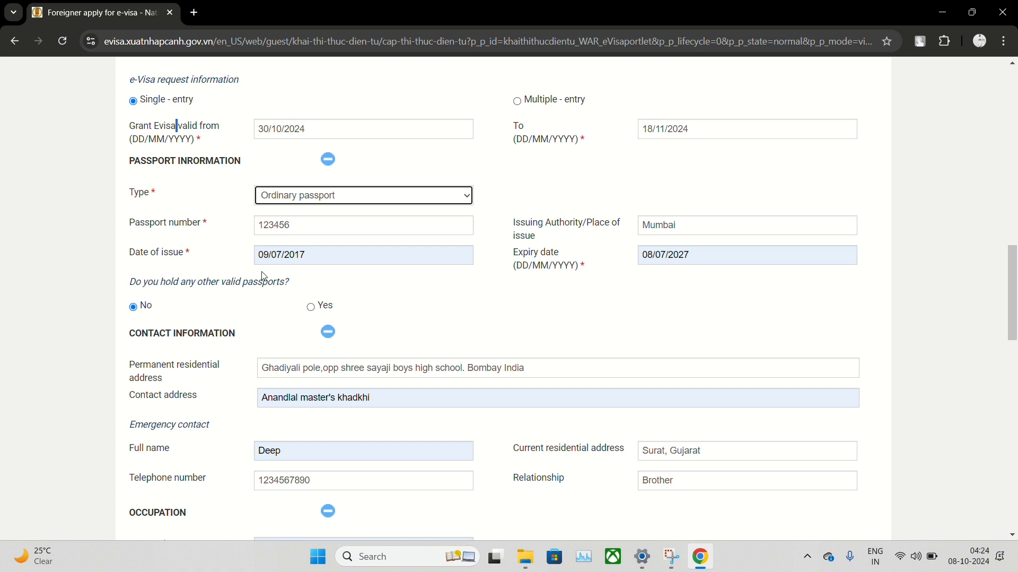
Review the contact information, the emergency contact's relationship and the occupation section with its company name.
scroll(482, 263, "down", 3)
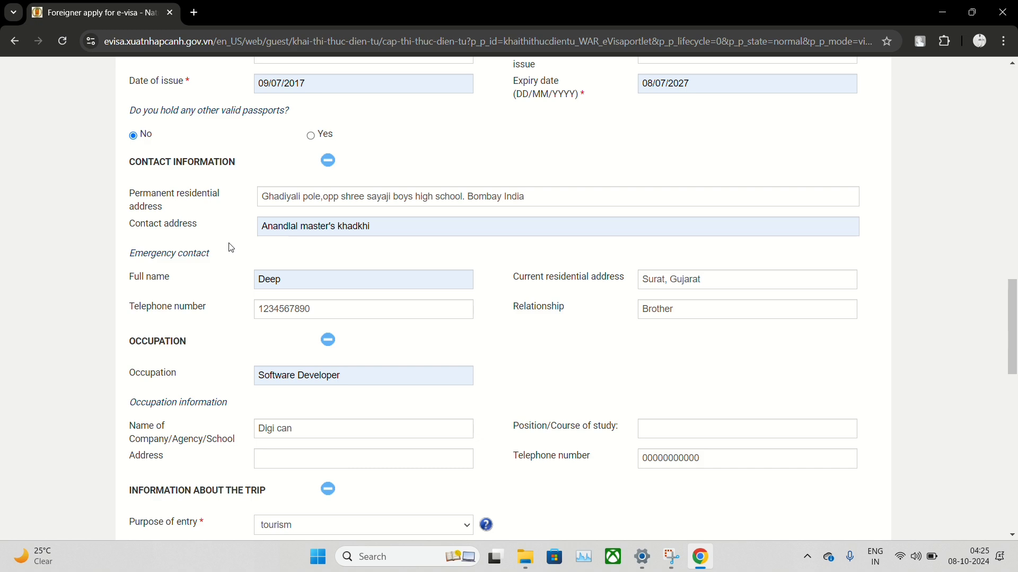
double_click(651, 306)
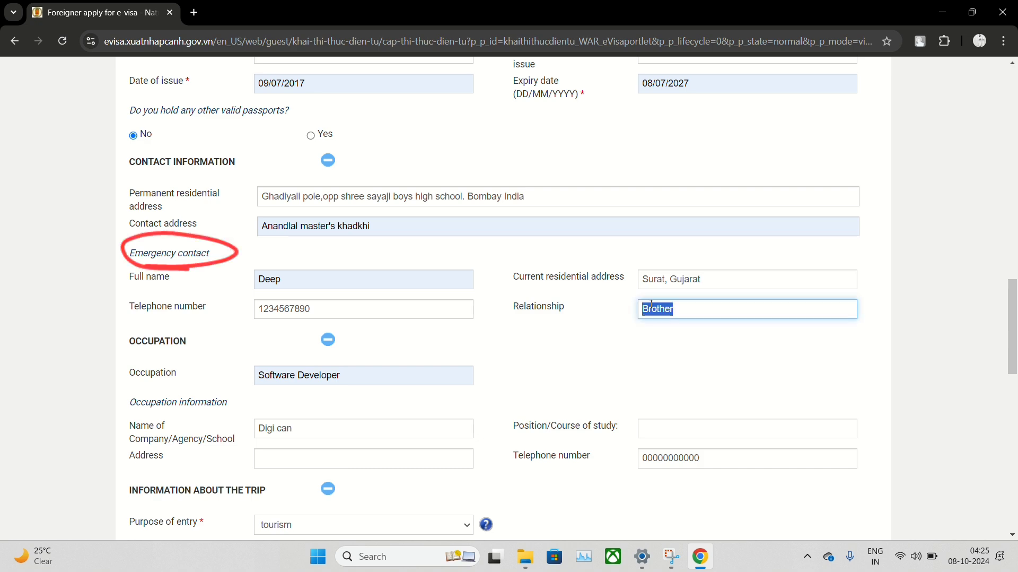
scroll(421, 341, "down", 3)
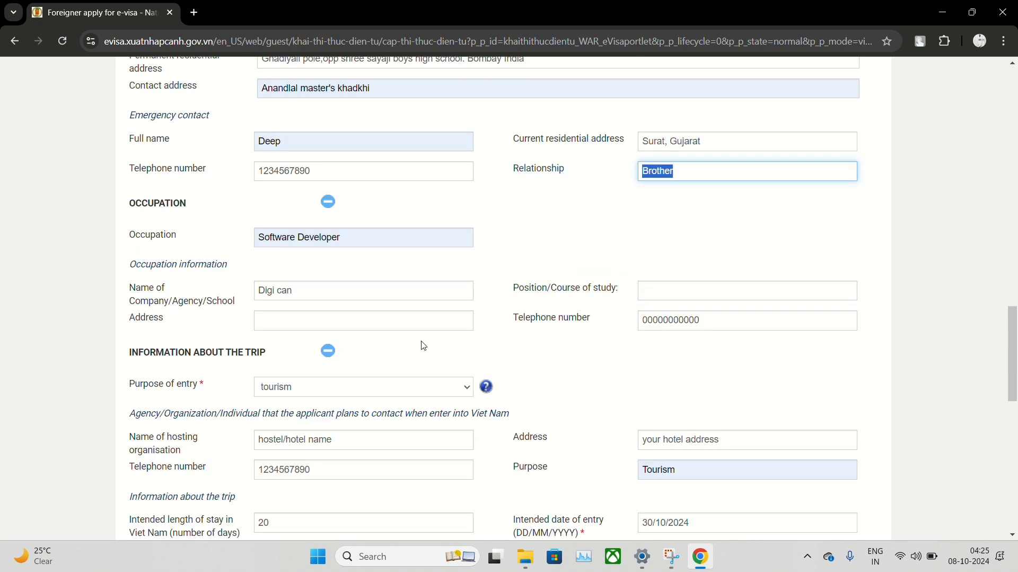
left_click(157, 159)
double_click(159, 163)
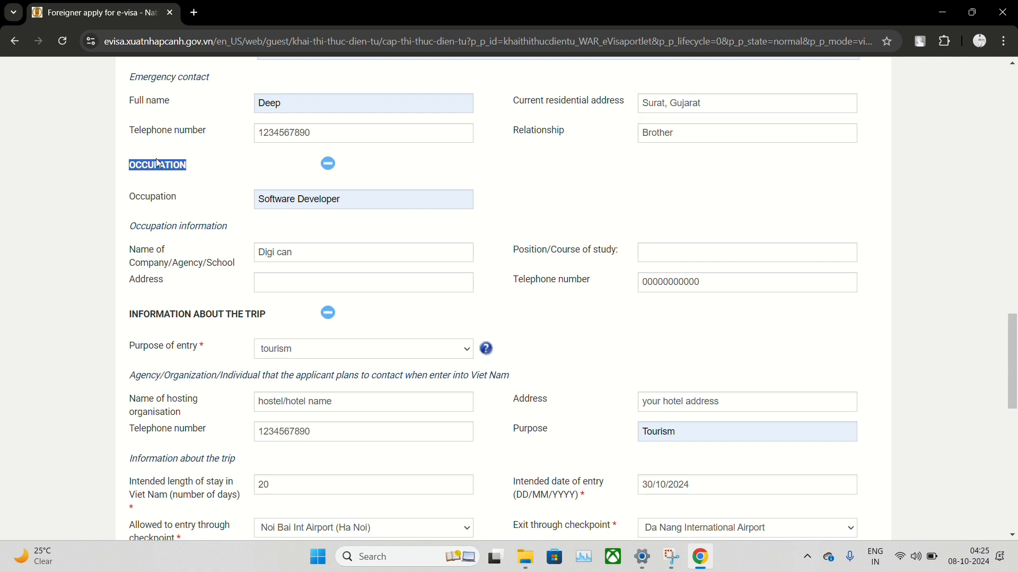
left_click(204, 180)
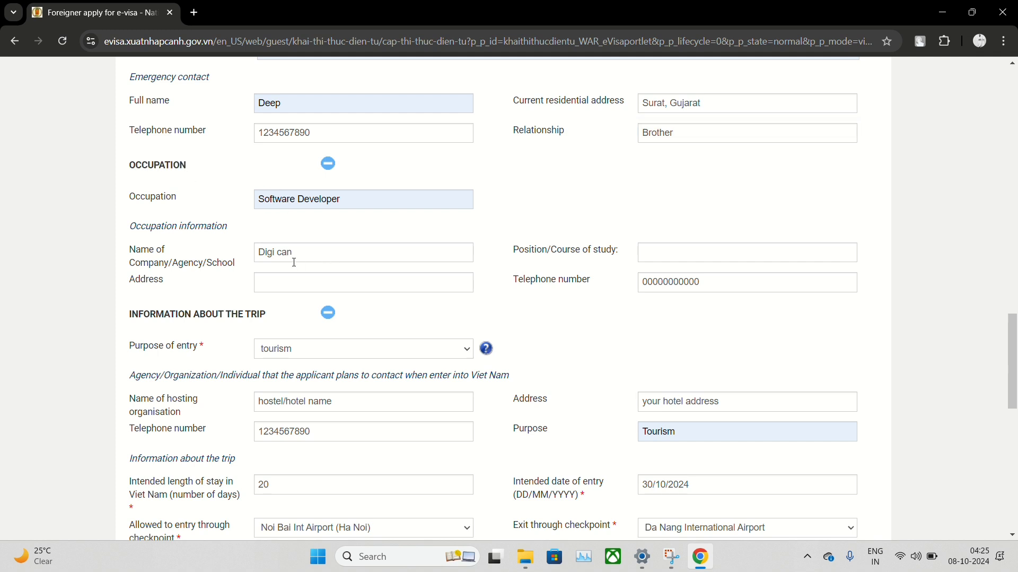
double_click(278, 253)
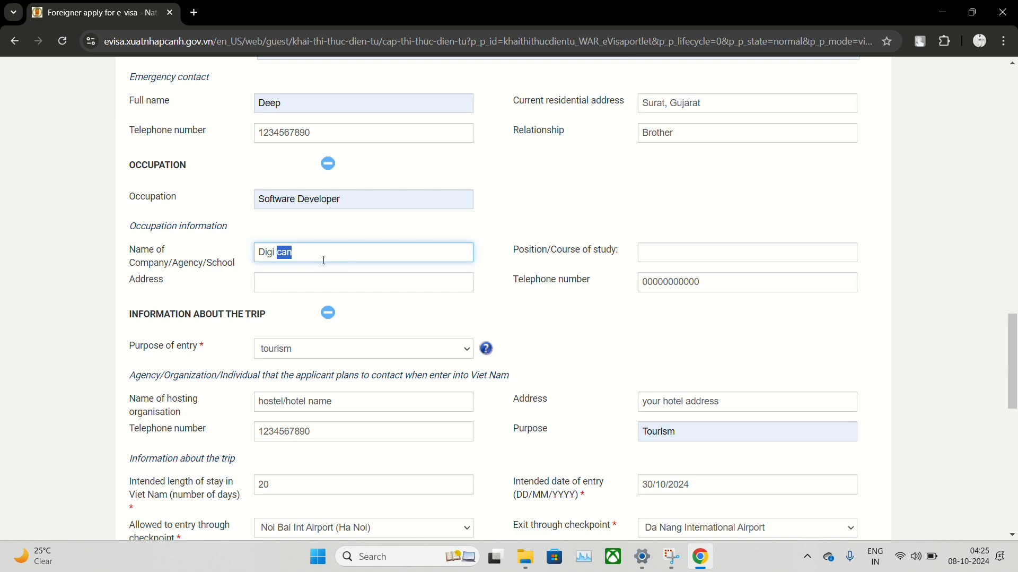
left_click(342, 266)
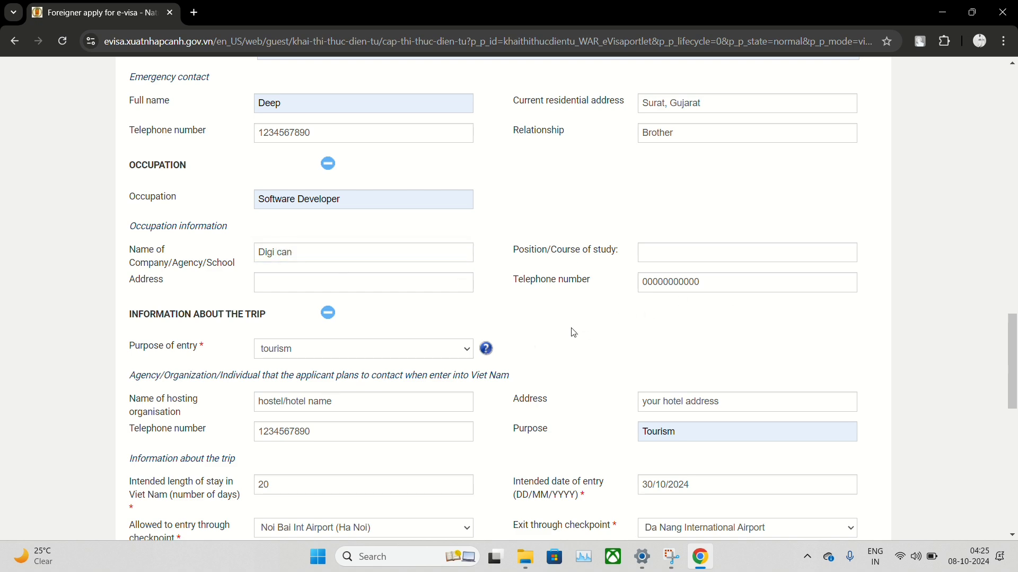
Look through the available purposes of entry and choose tourism.
scroll(460, 350, "down", 2)
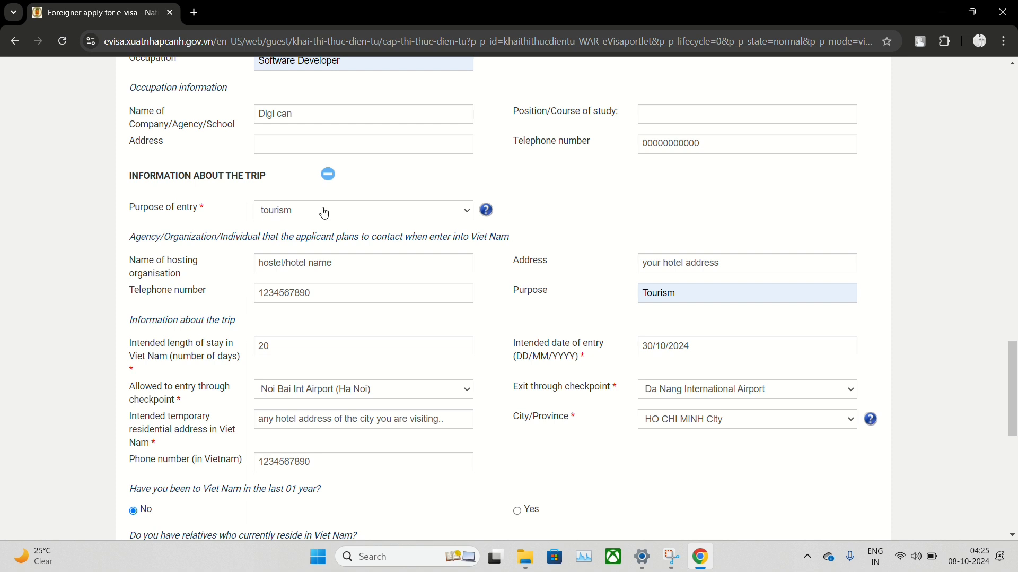
left_click(324, 212)
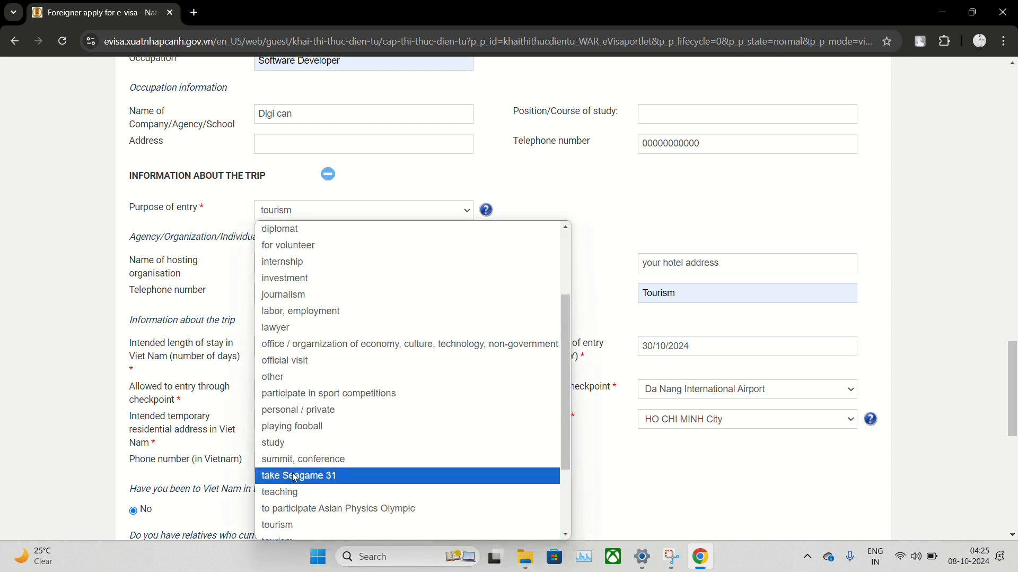
scroll(296, 478, "down", 3)
scroll(296, 478, "up", 5)
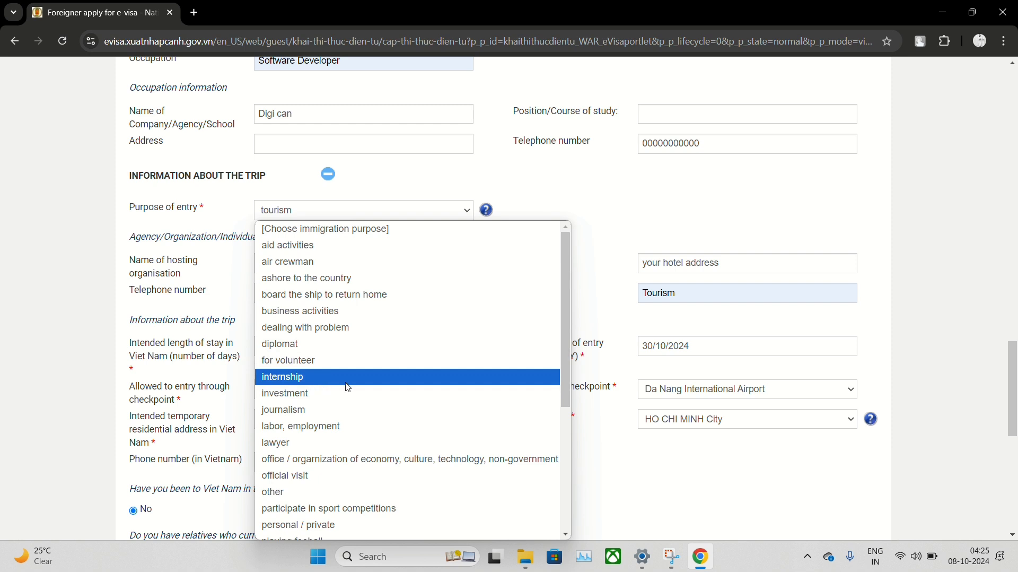
scroll(348, 388, "down", 2)
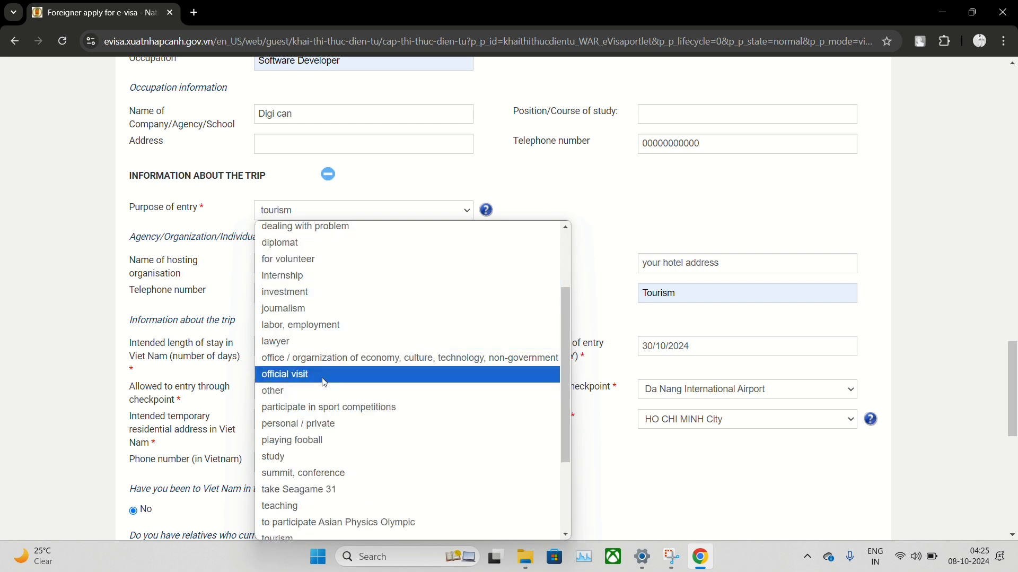
scroll(325, 382, "down", 2)
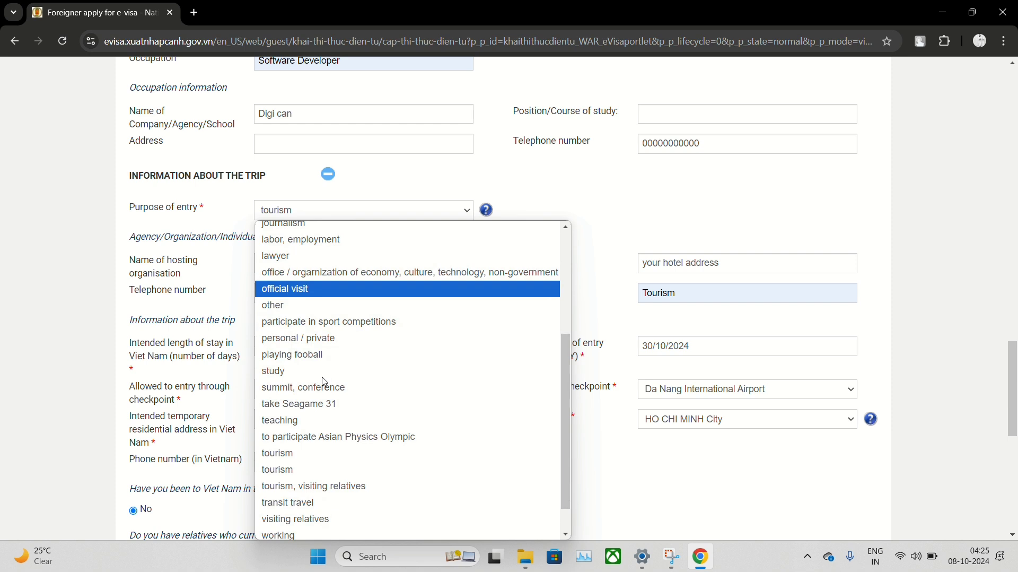
left_click(293, 471)
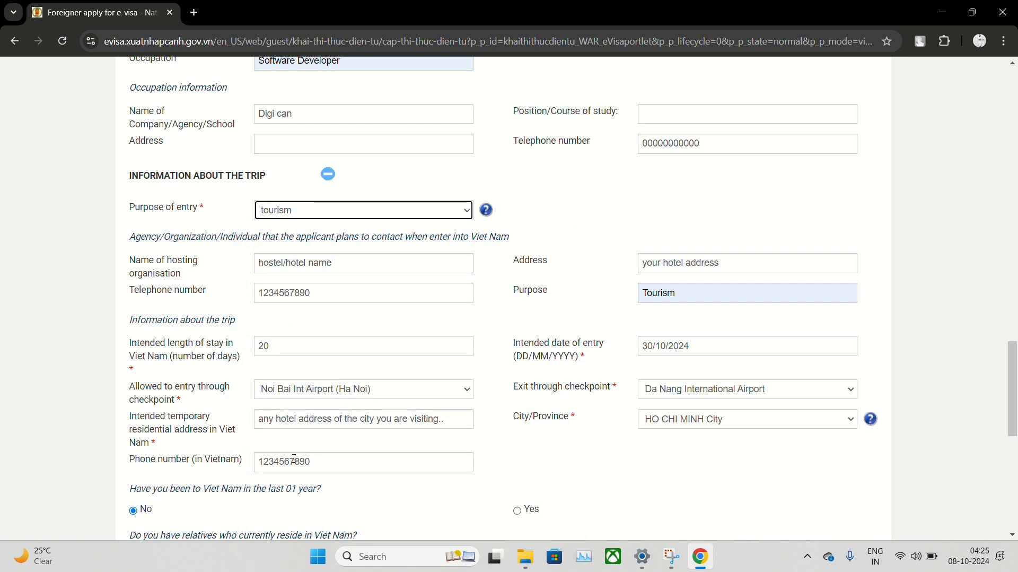
Review the hosting organisation, the intended length of stay and the intended date of entry in the trip information.
triple_click(188, 256)
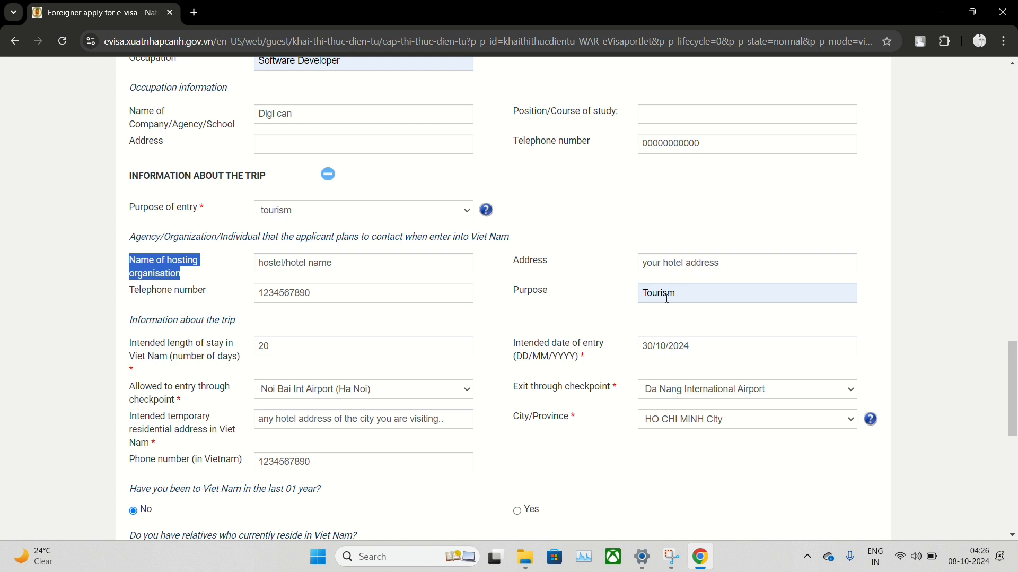
scroll(309, 330, "down", 1)
scroll(309, 330, "down", 1)
left_click(274, 289)
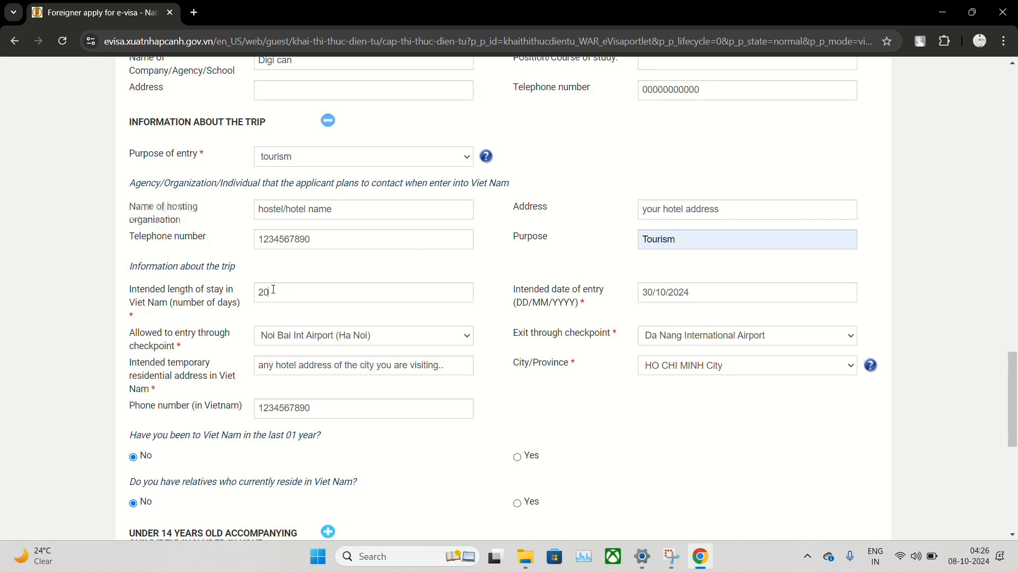
double_click(273, 289)
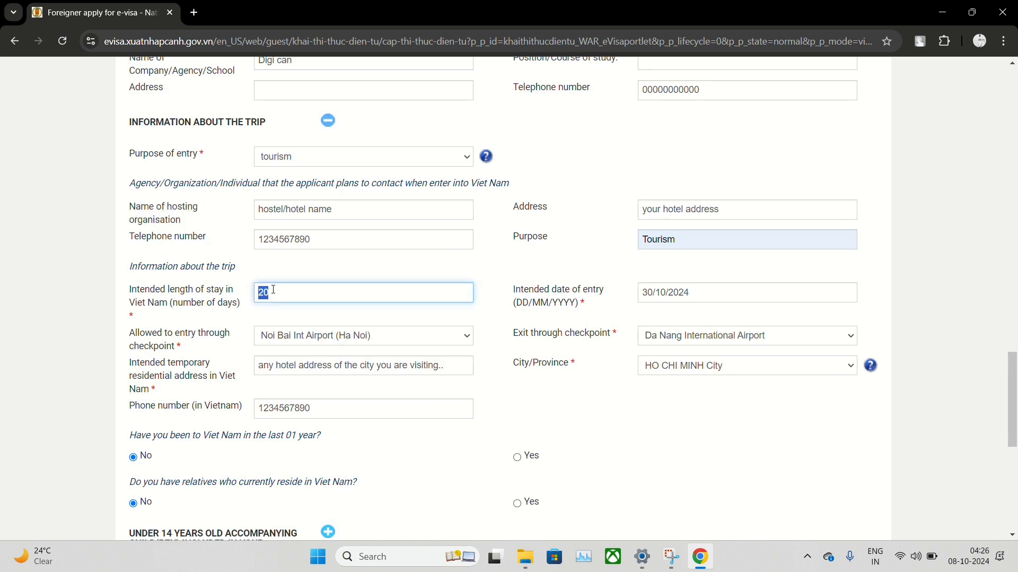
double_click(653, 289)
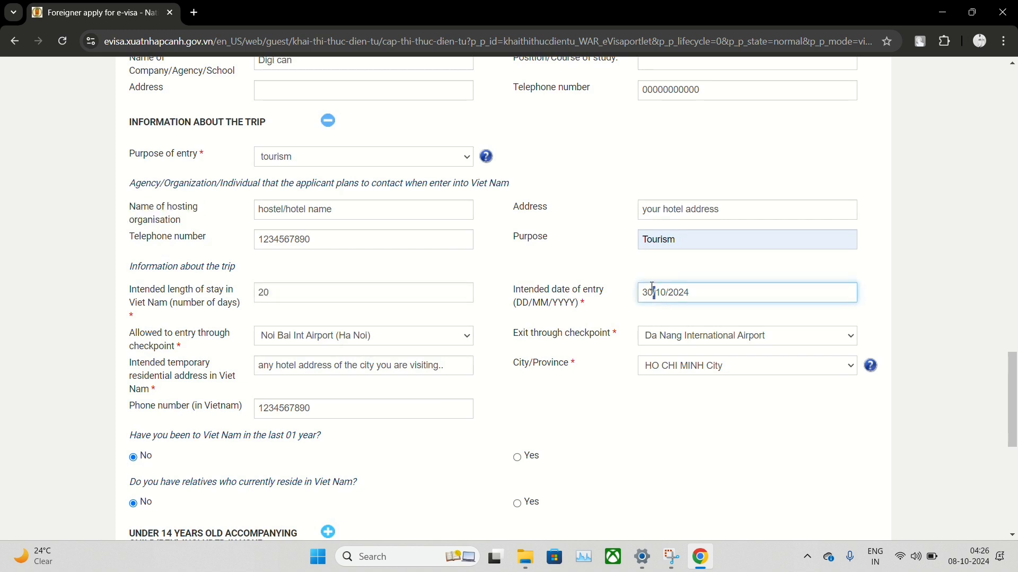
left_click(666, 291)
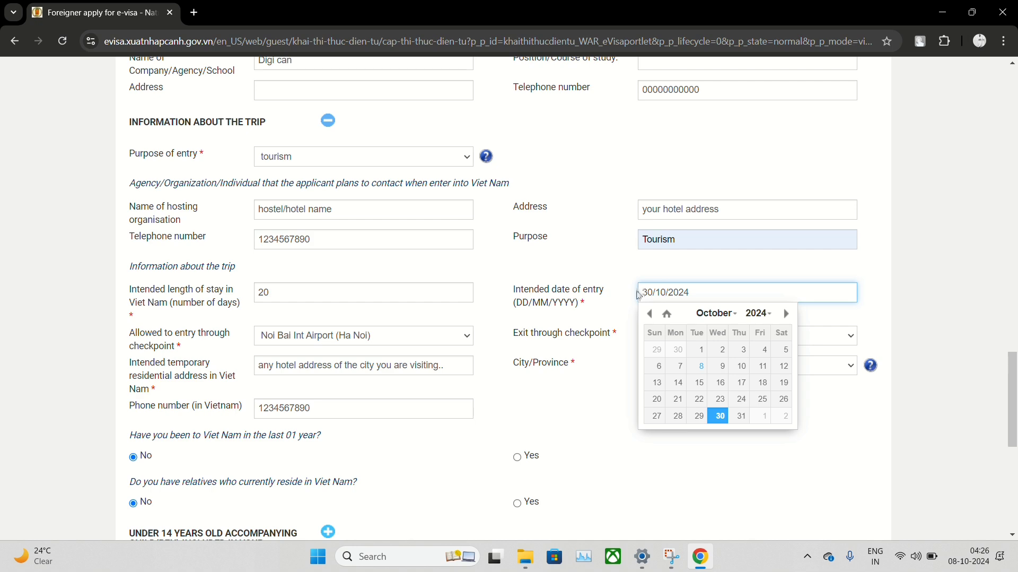
Compare the intended date of entry with the start date requested for the e-visa's validity.
scroll(640, 292, "up", 4)
scroll(500, 292, "up", 9)
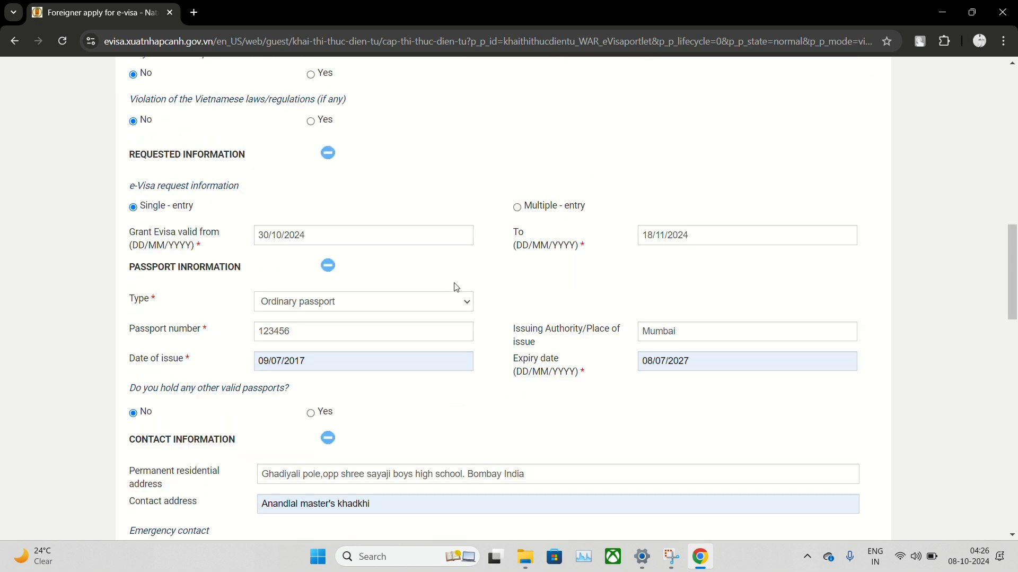
left_click(271, 233)
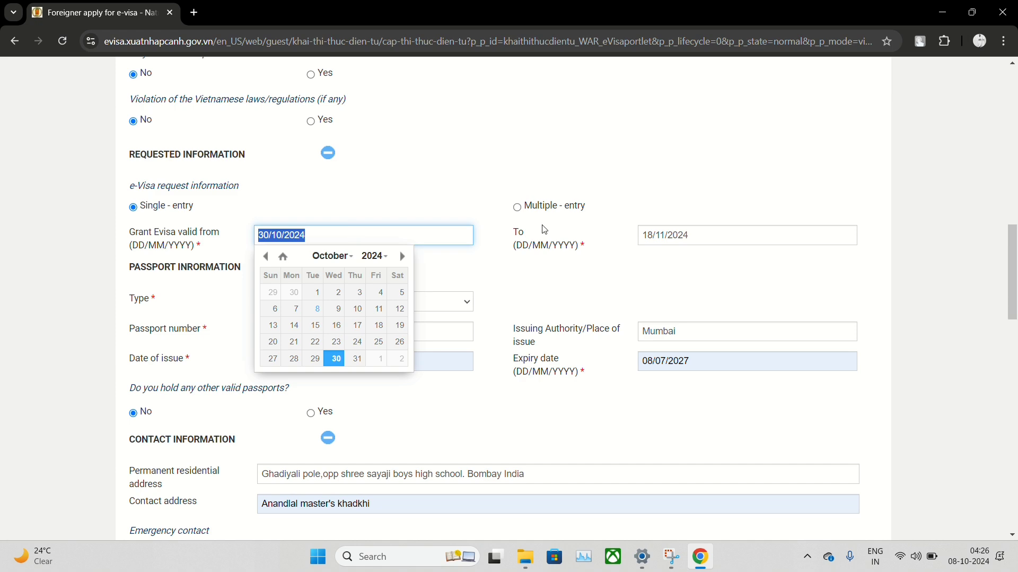
scroll(543, 228, "down", 10)
scroll(544, 175, "down", 1)
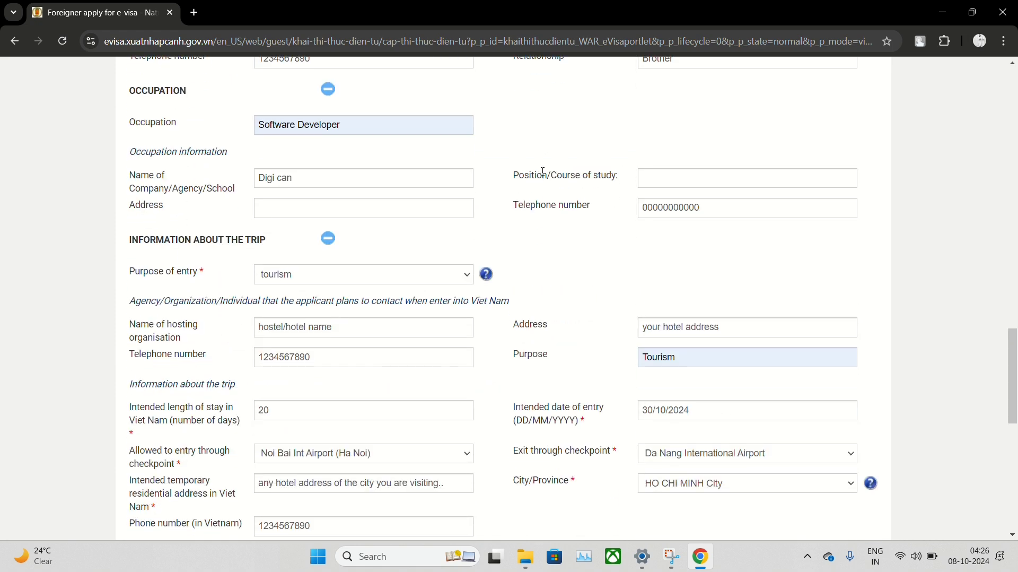
Examine the entry checkpoint field in the trip information.
scroll(672, 427, "down", 4)
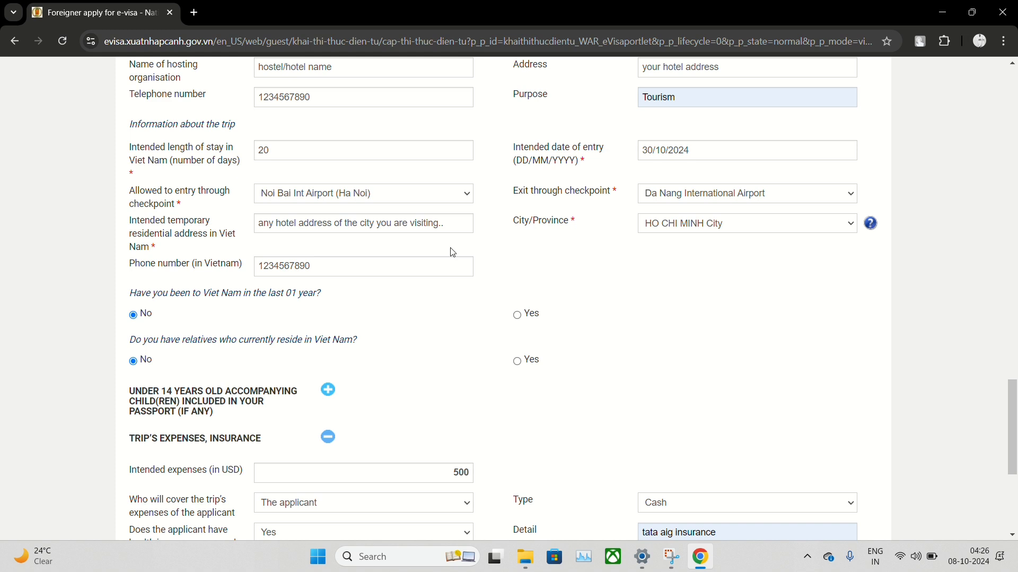
triple_click(198, 185)
triple_click(195, 189)
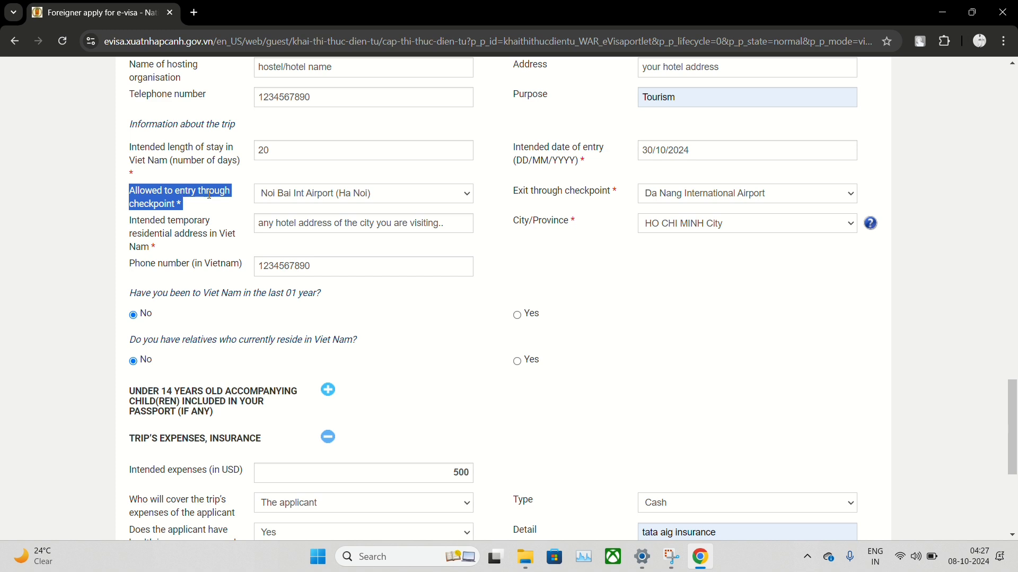
Look through the available entry checkpoints and choose Noi Bai Int Airport (Ha Noi).
left_click(313, 197)
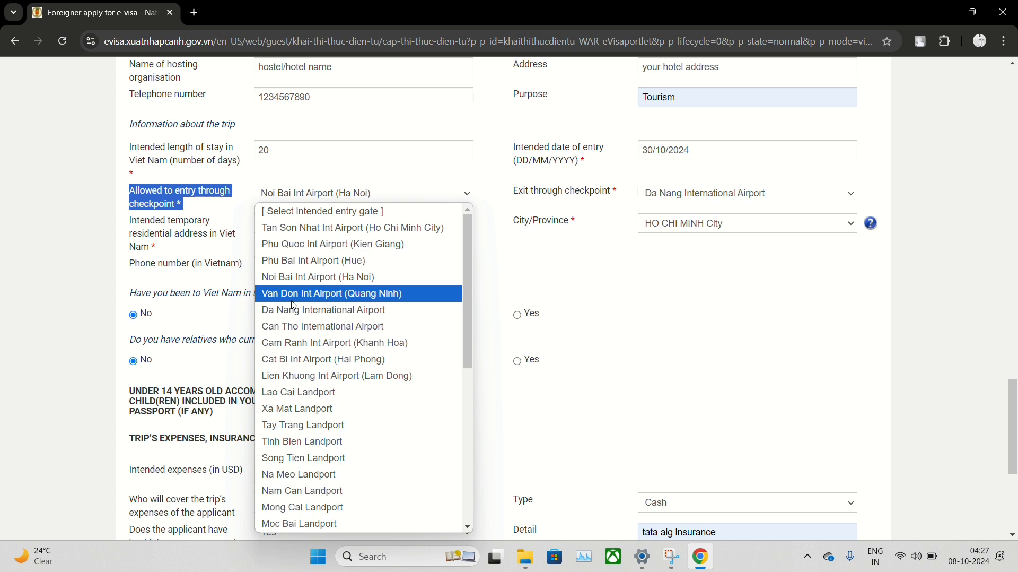
scroll(294, 306, "down", 3)
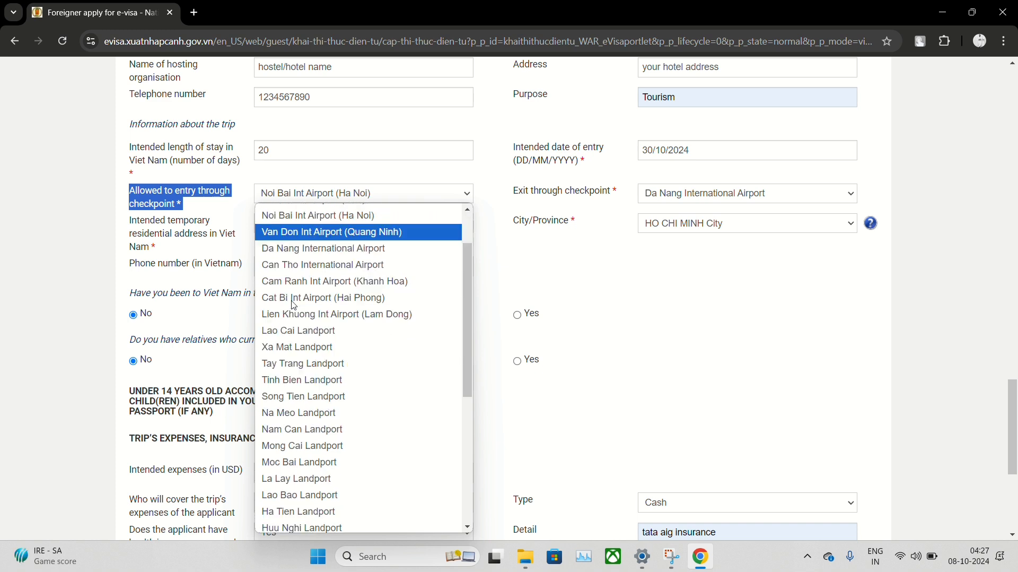
scroll(295, 306, "down", 3)
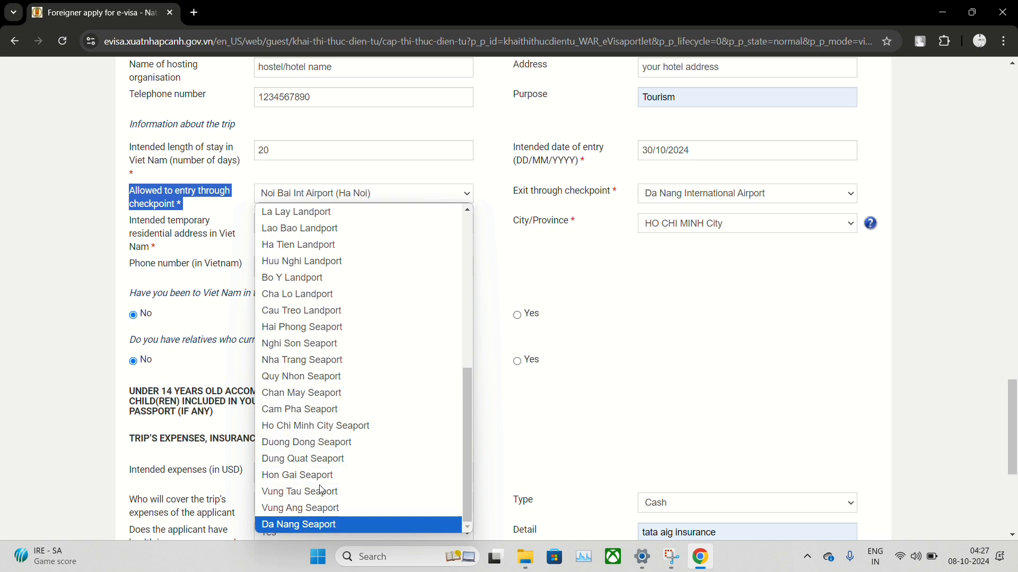
scroll(318, 361, "up", 2)
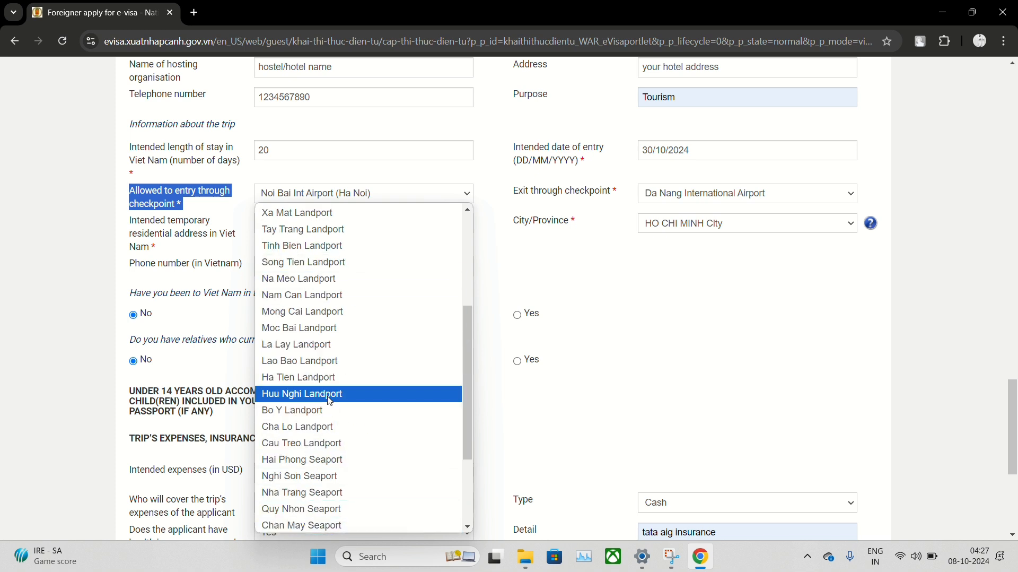
scroll(327, 395, "up", 3)
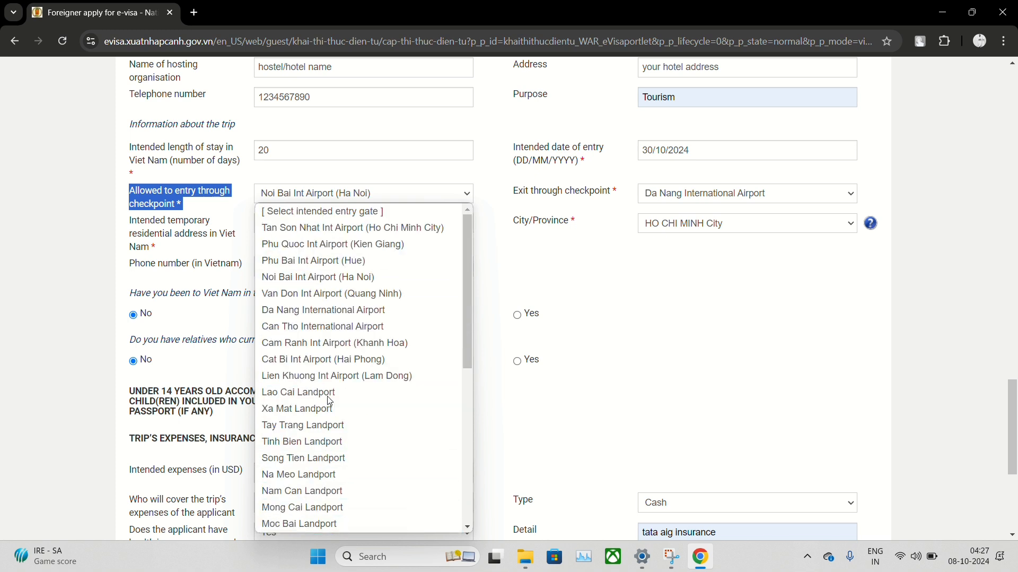
left_click(364, 285)
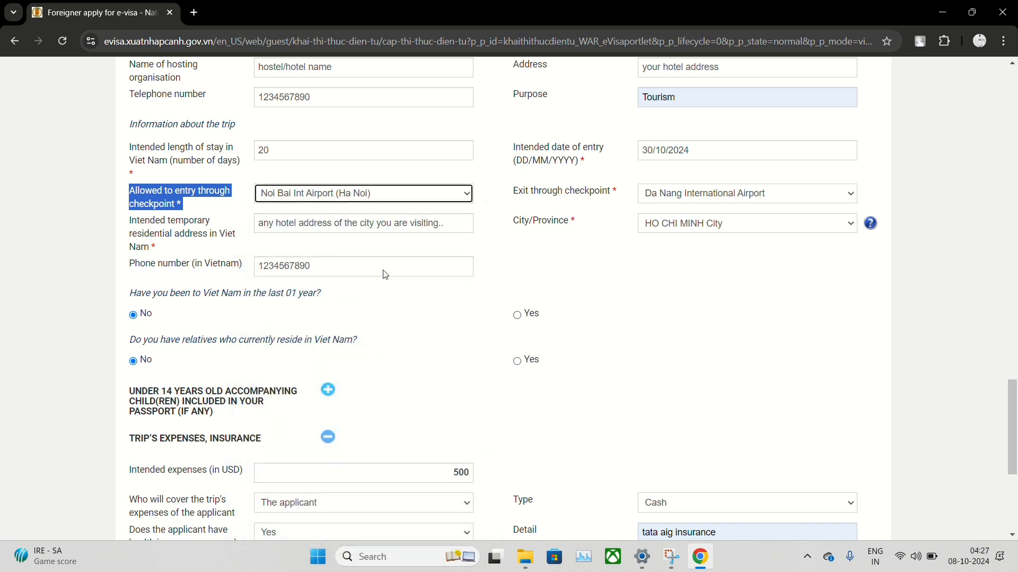
Choose Da Nang International Airport as the exit checkpoint for the trip.
left_click(682, 204)
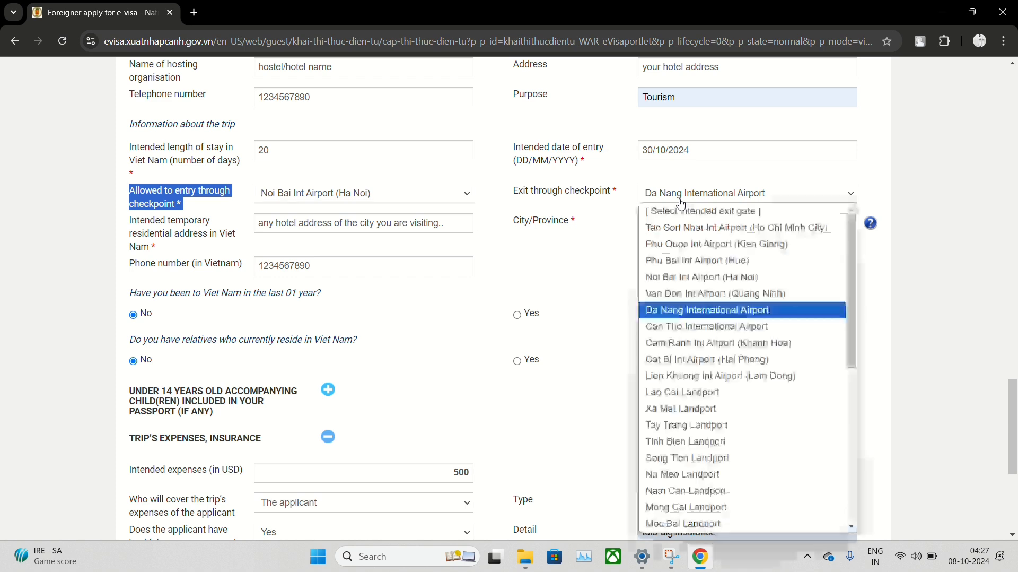
left_click(692, 323)
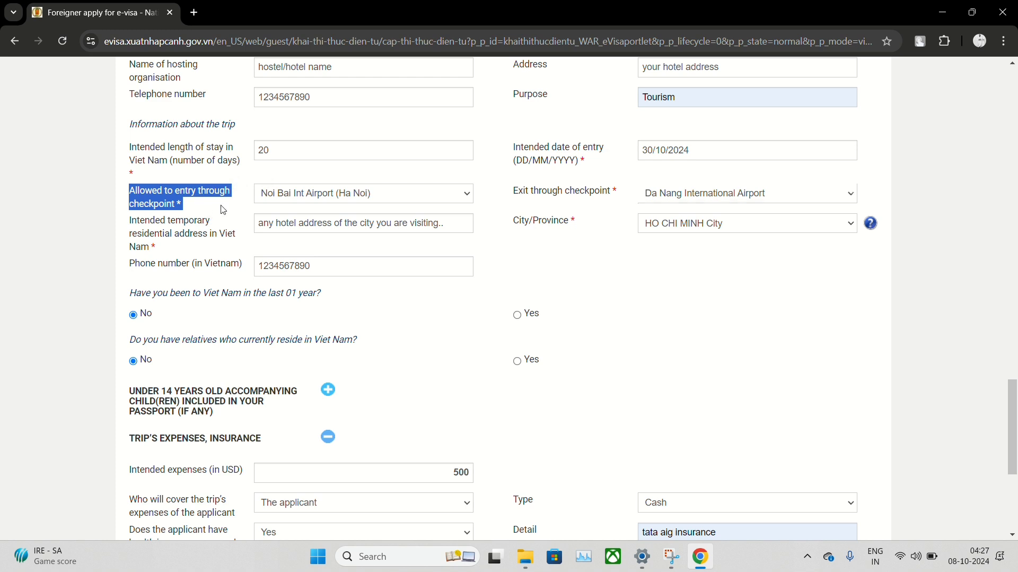
left_click(224, 210)
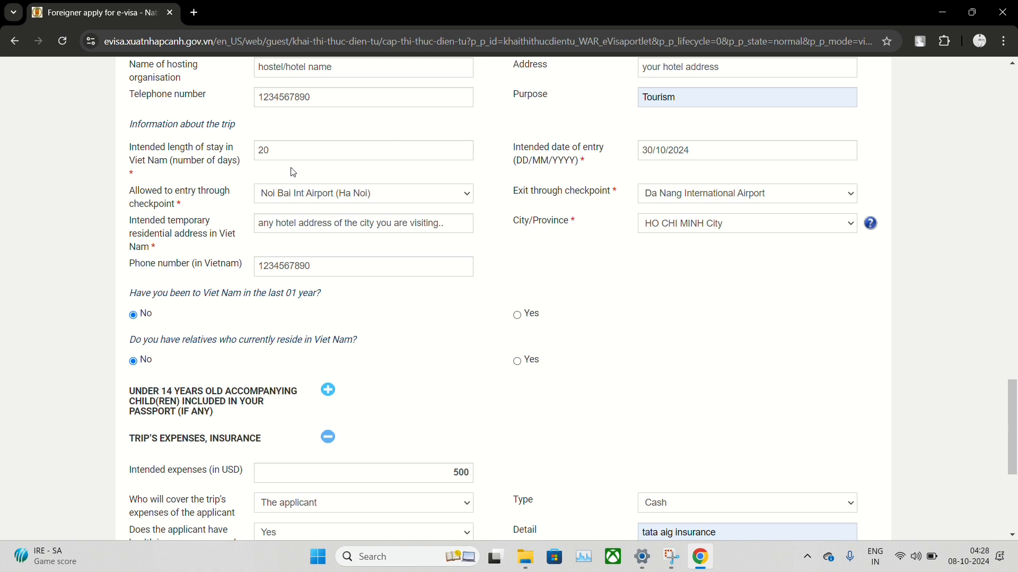
Review the intended temporary residential address and the phone number in Vietnam.
scroll(293, 172, "down", 1)
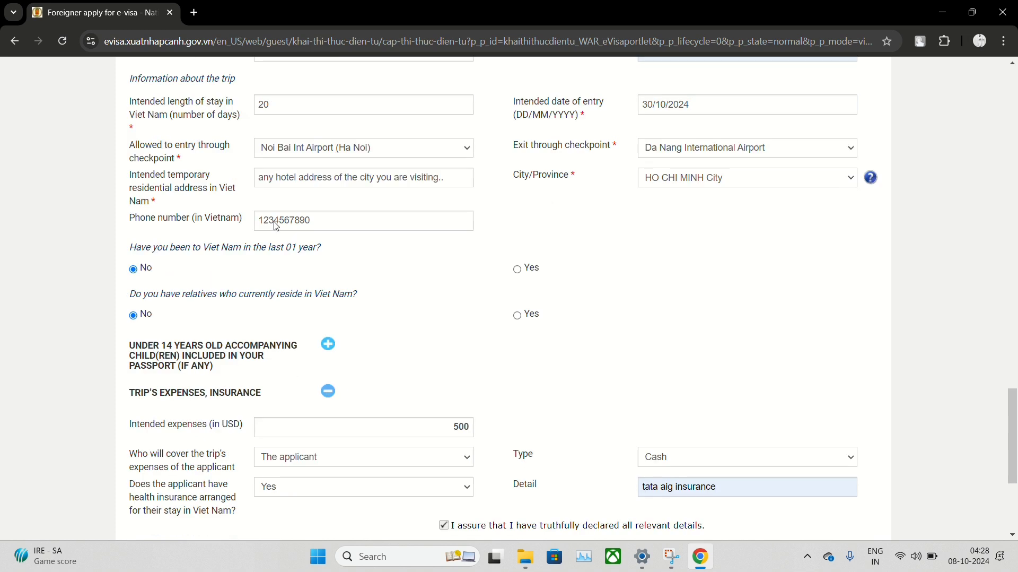
double_click(173, 174)
left_click(203, 181)
scroll(363, 212, "up", 1)
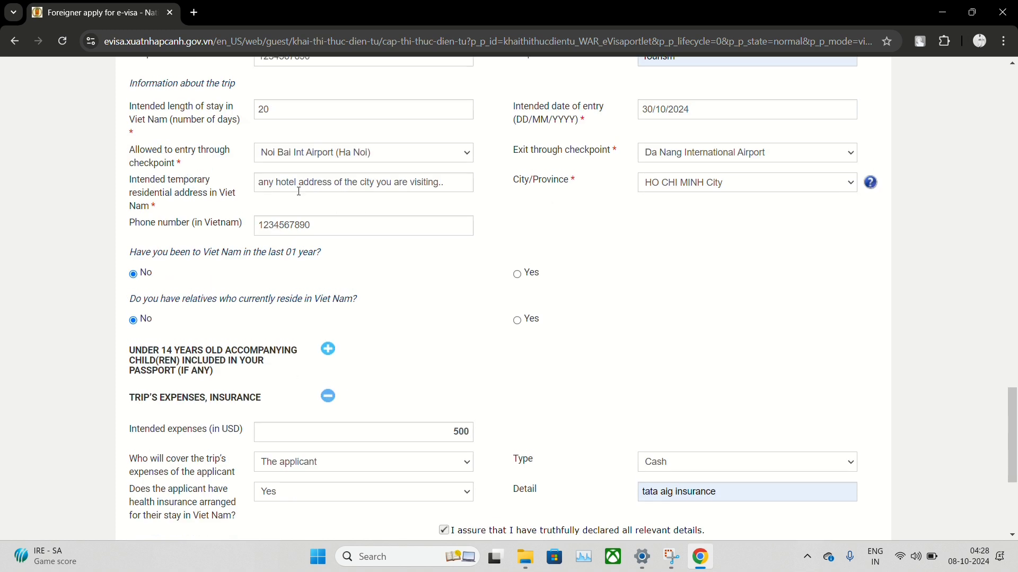
triple_click(337, 187)
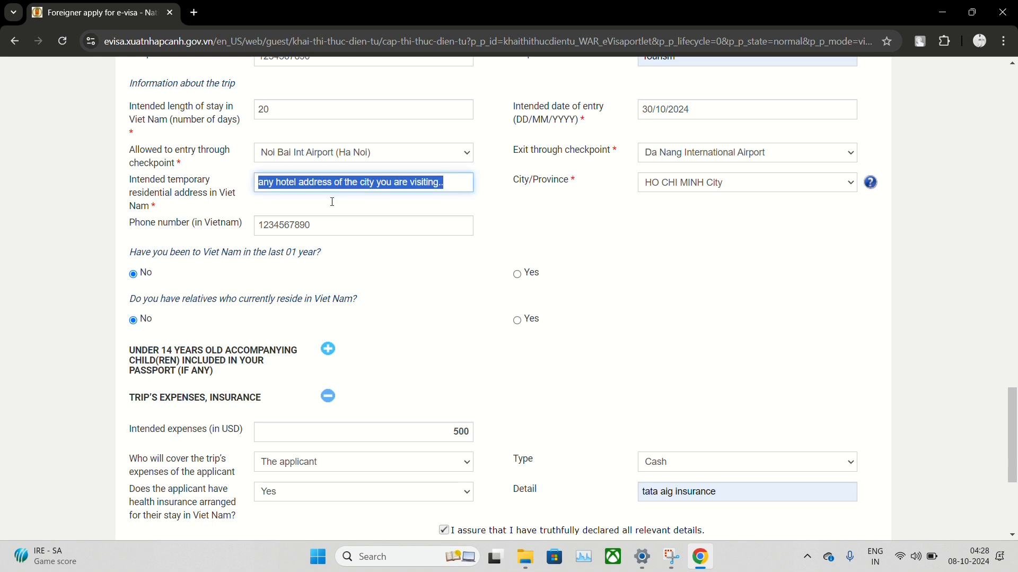
triple_click(324, 233)
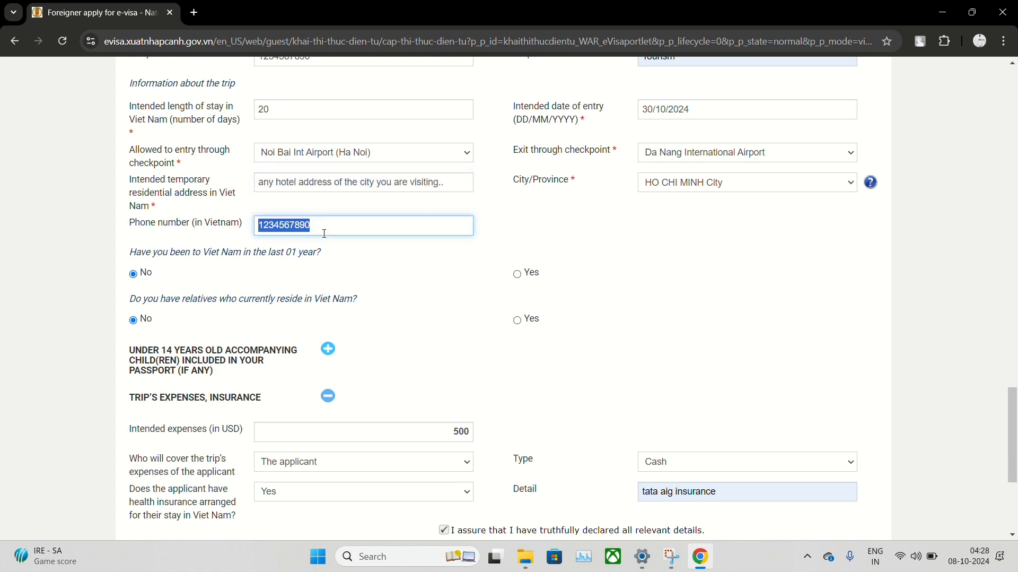
left_click(324, 234)
Expand the section for accompanying children under 14, examine its fields, and collapse it again.
scroll(324, 233, "down", 3)
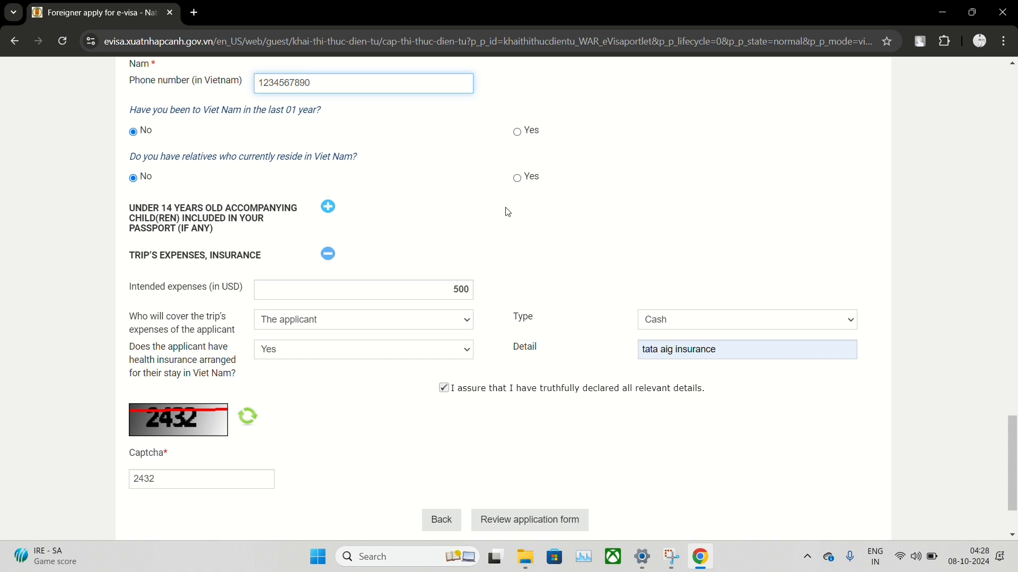
triple_click(157, 213)
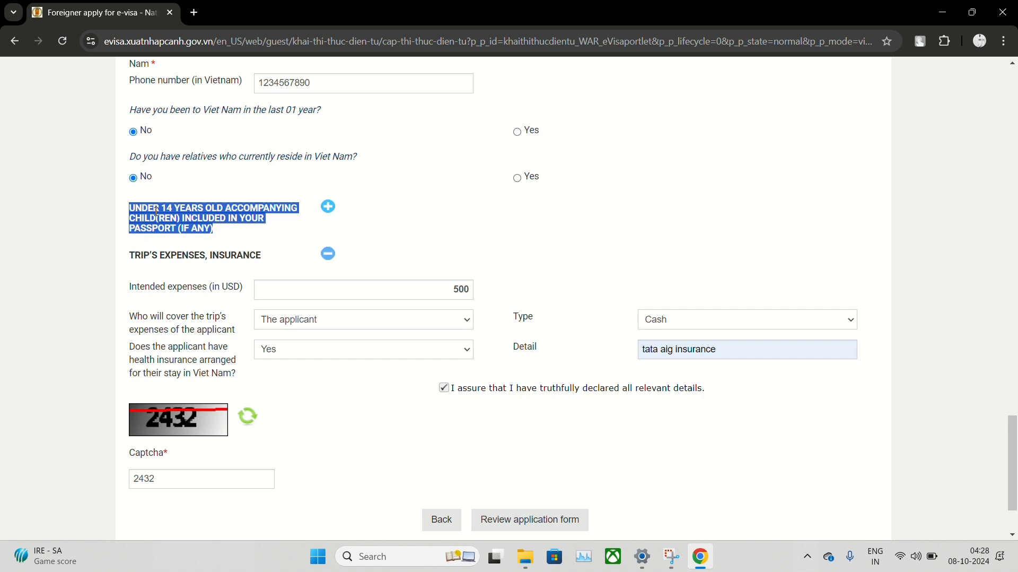
left_click(329, 207)
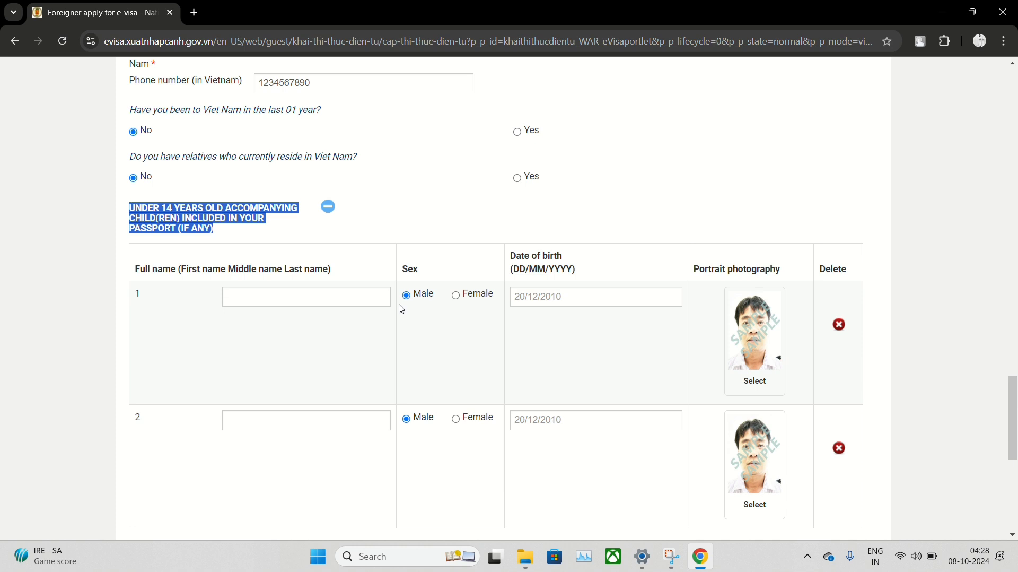
scroll(402, 309, "down", 1)
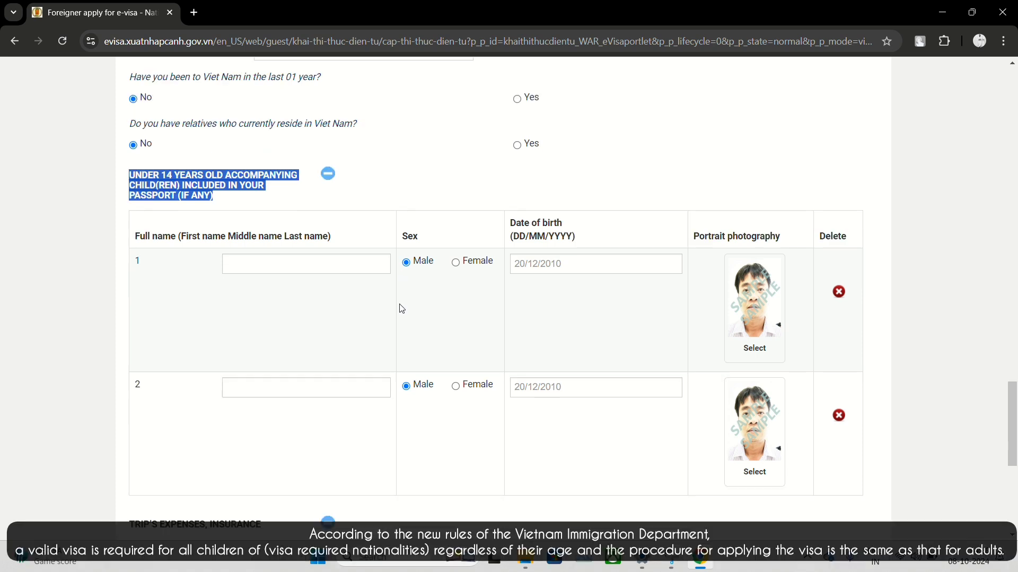
scroll(403, 308, "down", 2)
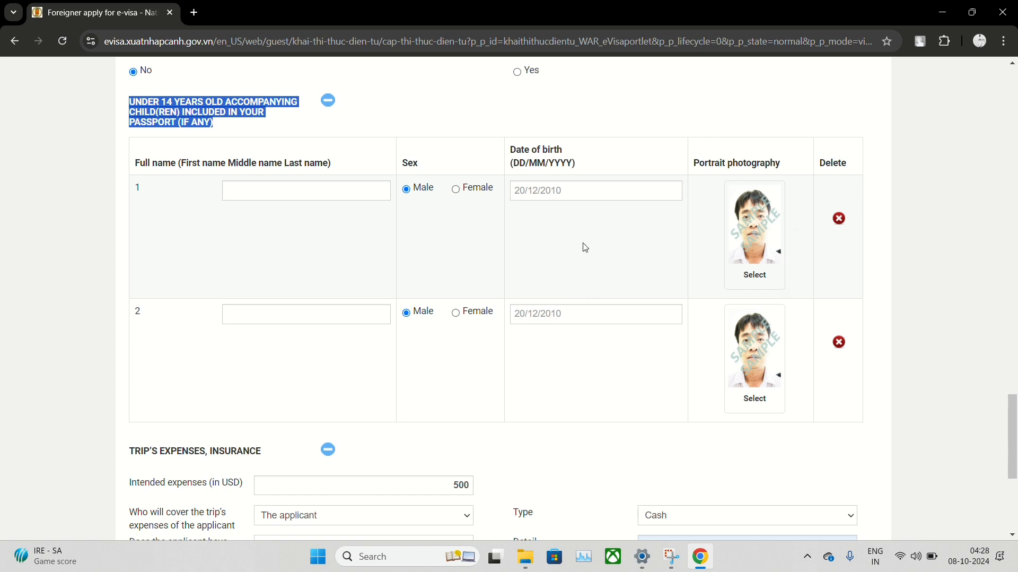
scroll(404, 226, "up", 2)
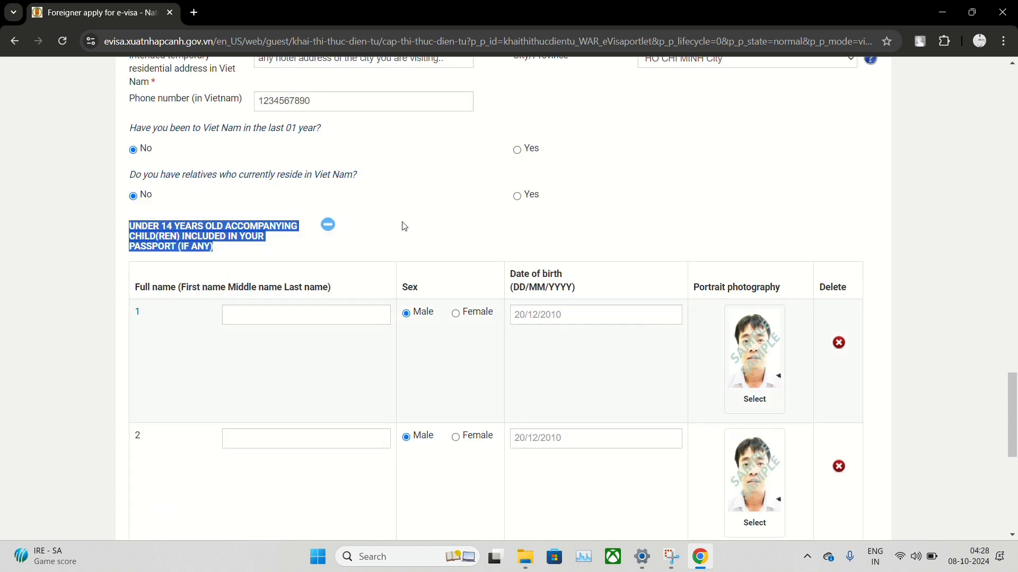
left_click(331, 226)
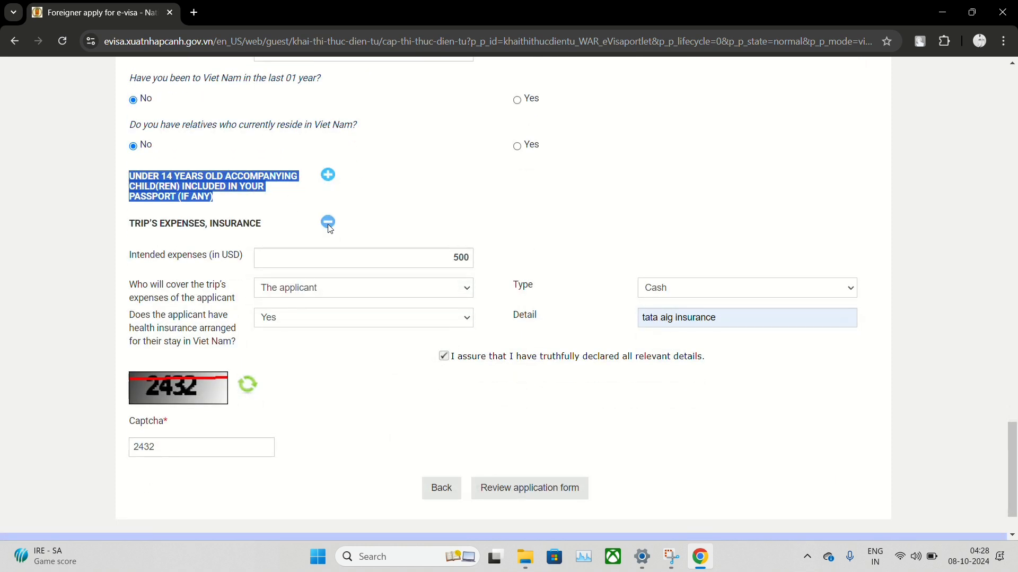
left_click(181, 231)
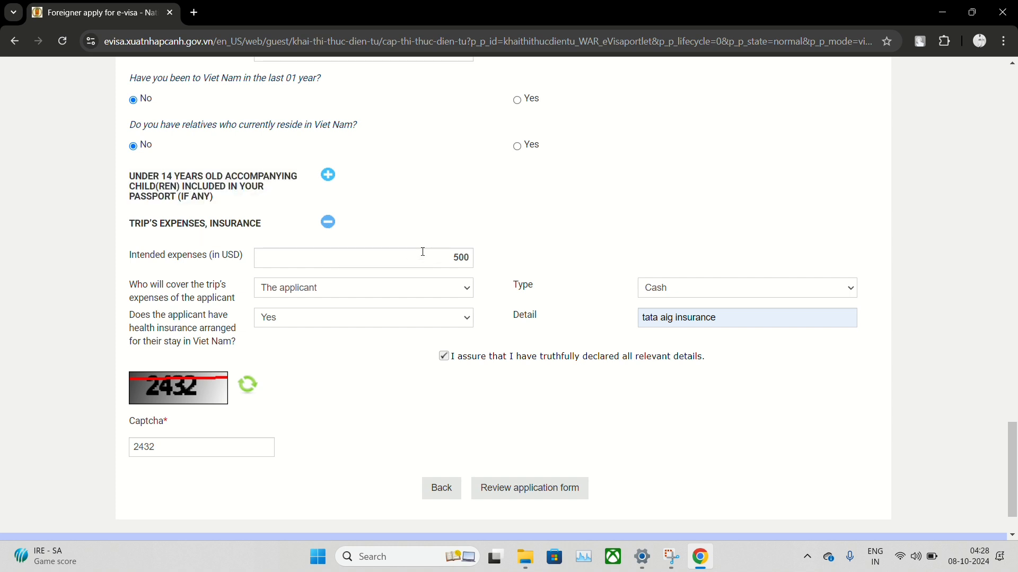
Review the intended expenses in USD and choose Cash as the payment type for the trip's expenses.
triple_click(209, 254)
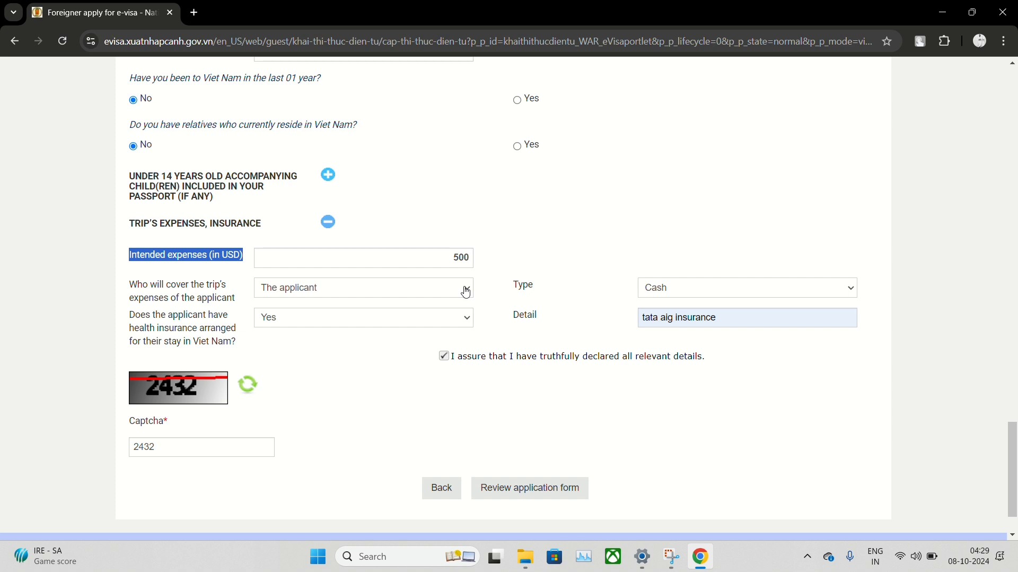
left_click(725, 286)
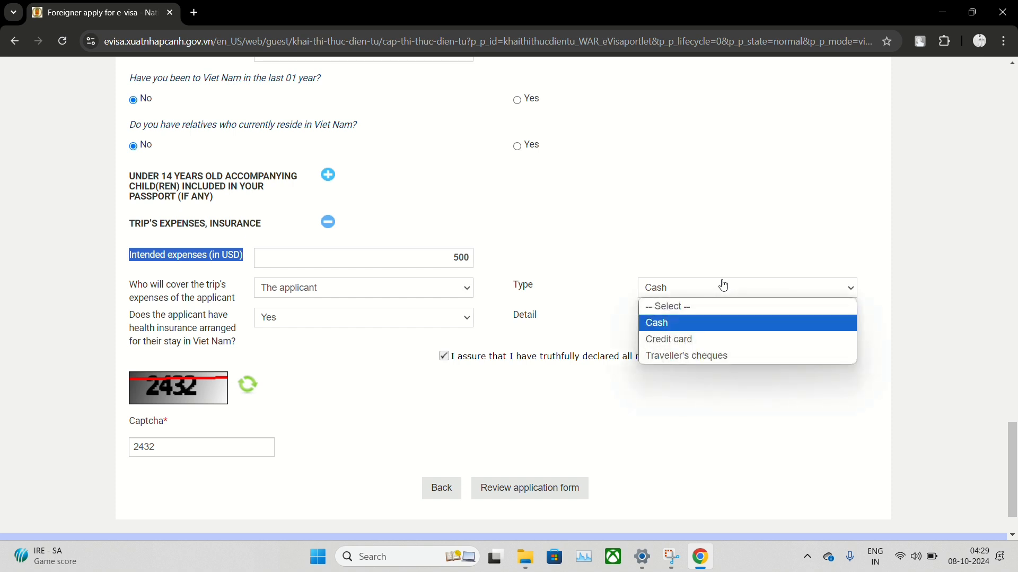
left_click(680, 329)
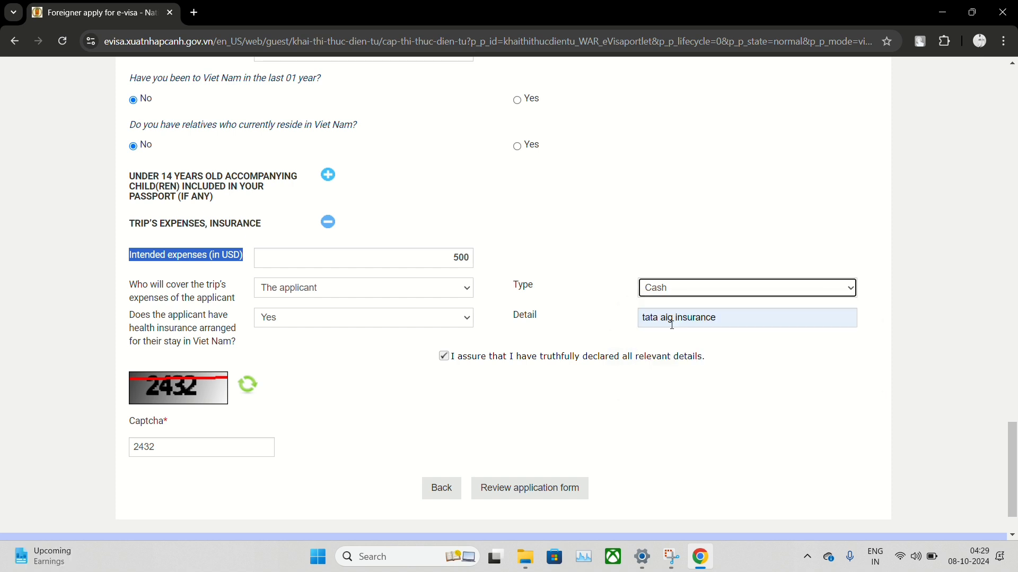
Choose Yes for health insurance arranged for the stay and check the insurance detail field.
left_click(351, 318)
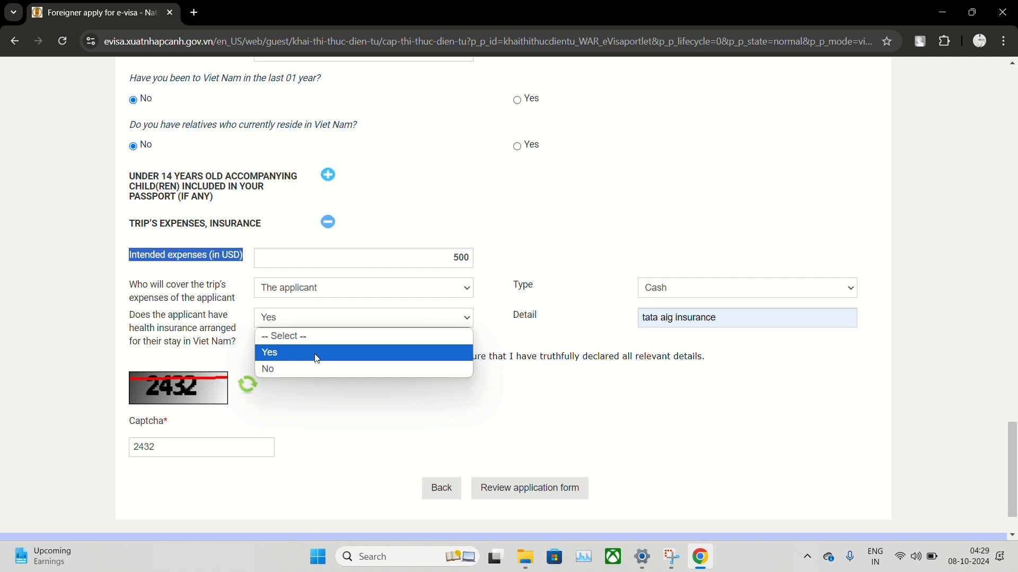
left_click(318, 352)
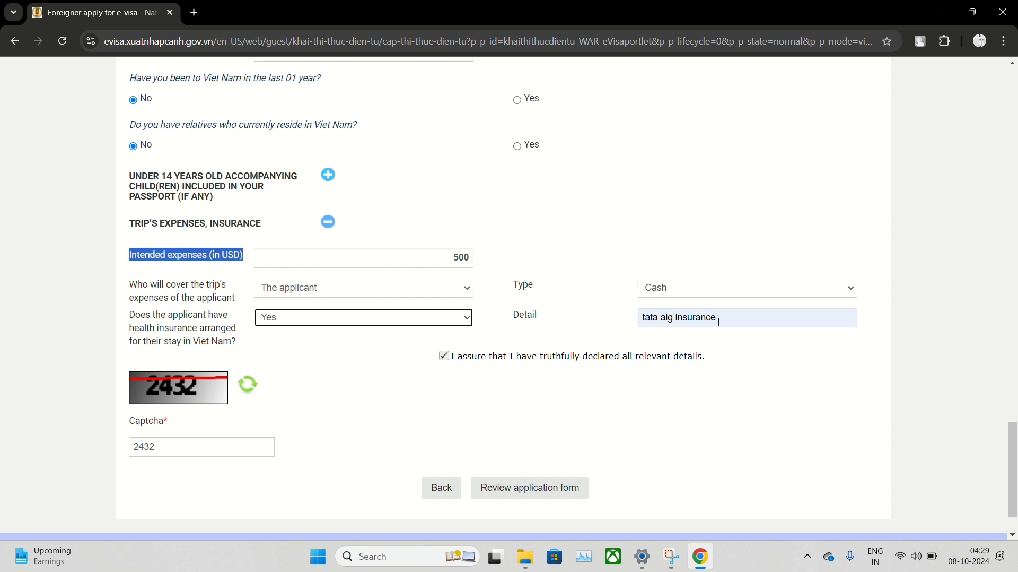
left_click(720, 322)
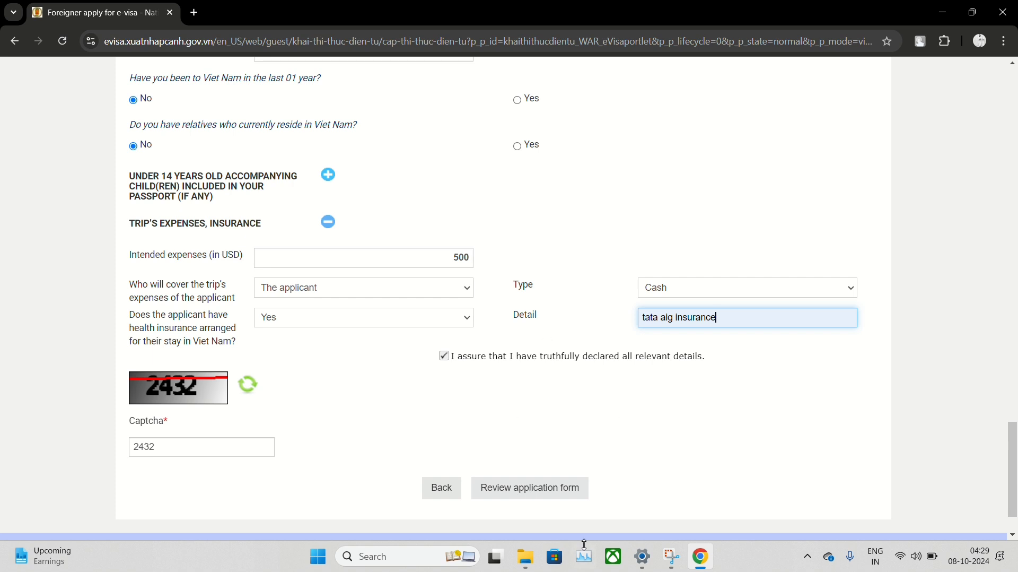
Look over the form from the foreigner's images section down and submit it for application review.
scroll(503, 367, "up", 1)
scroll(503, 368, "up", 20)
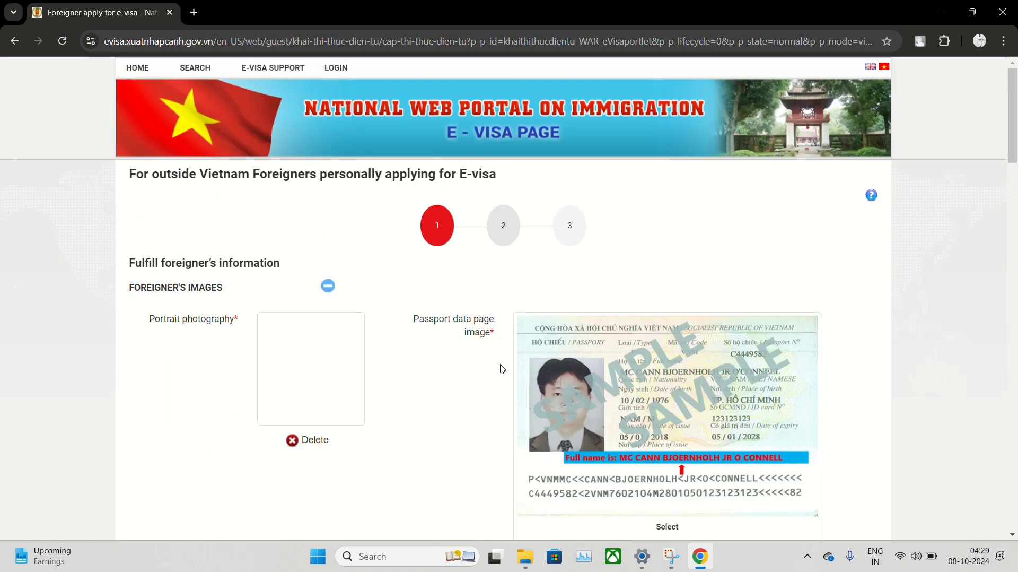
scroll(503, 367, "down", 4)
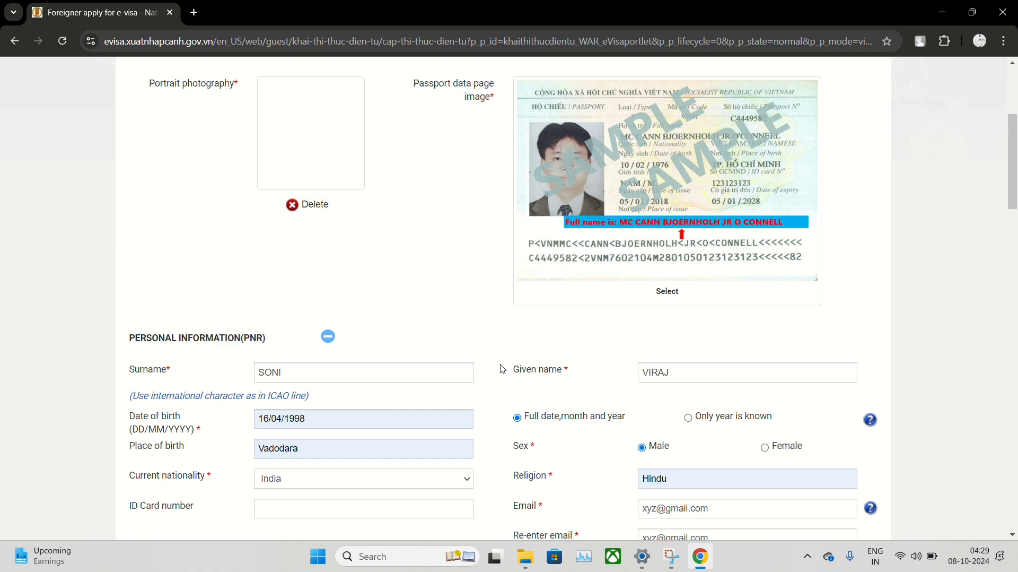
scroll(503, 369, "down", 20)
left_click(505, 430)
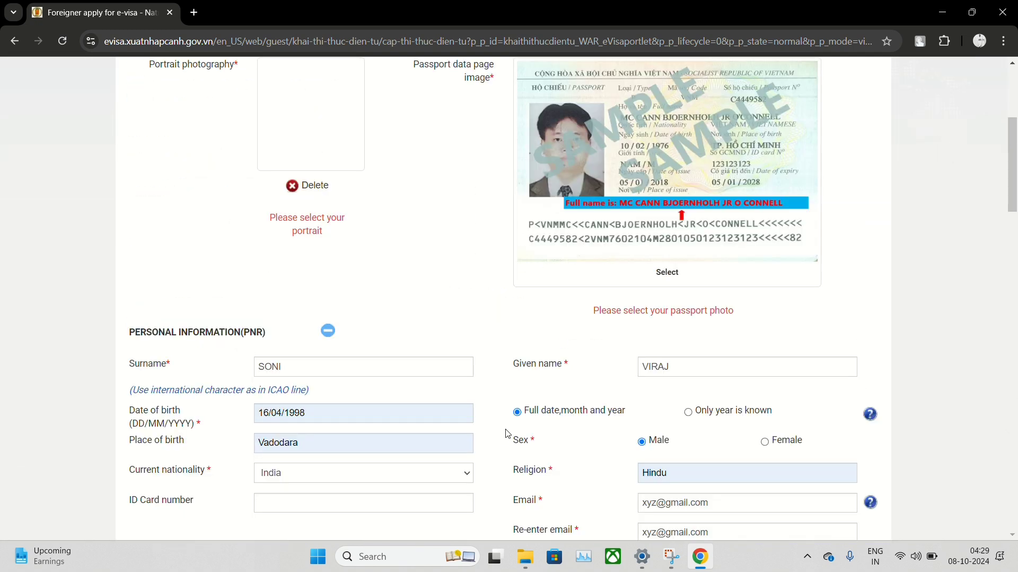
scroll(508, 433, "up", 5)
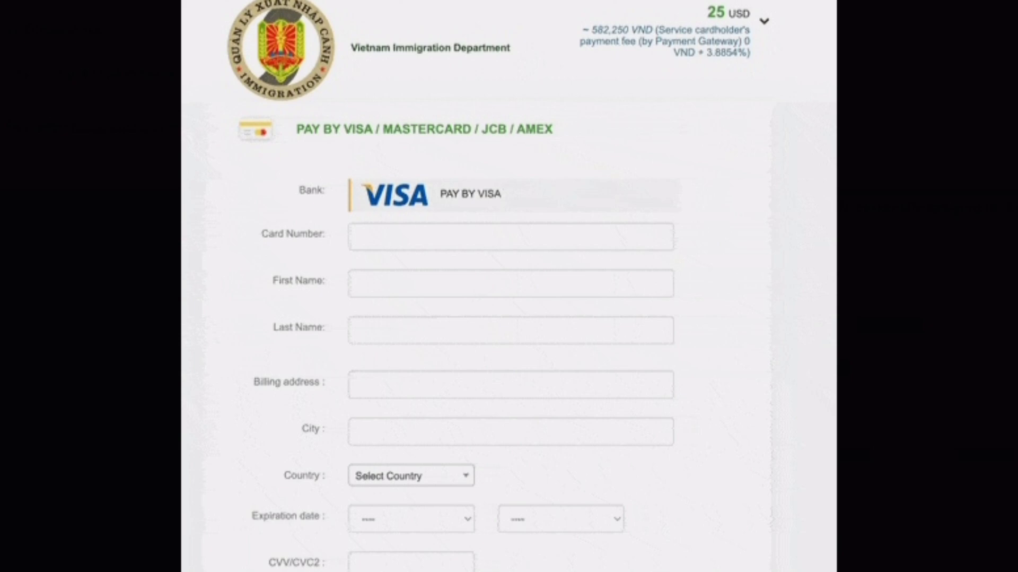